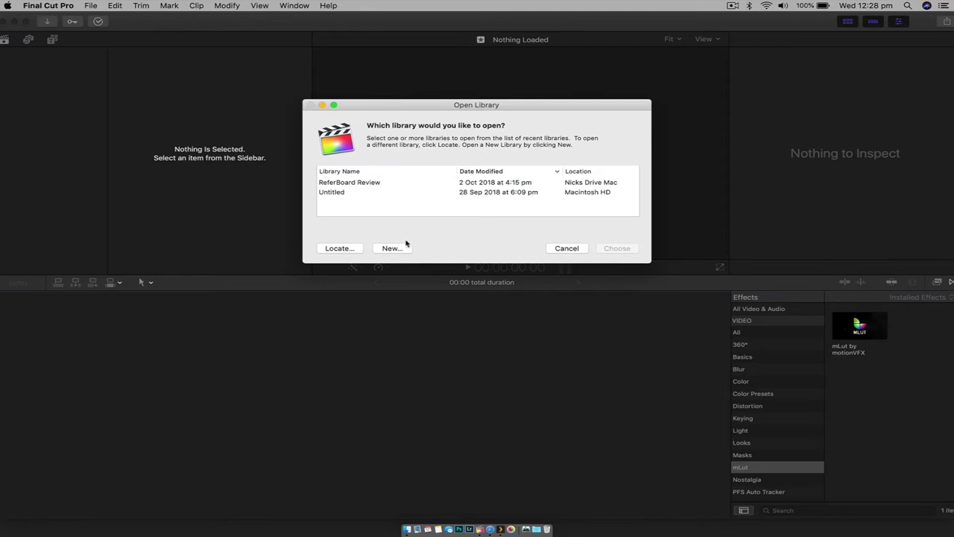
Create a new library named "Edit to the Beat" in the Edit to the Beat Tutorial folder on the Desktop
click(391, 248)
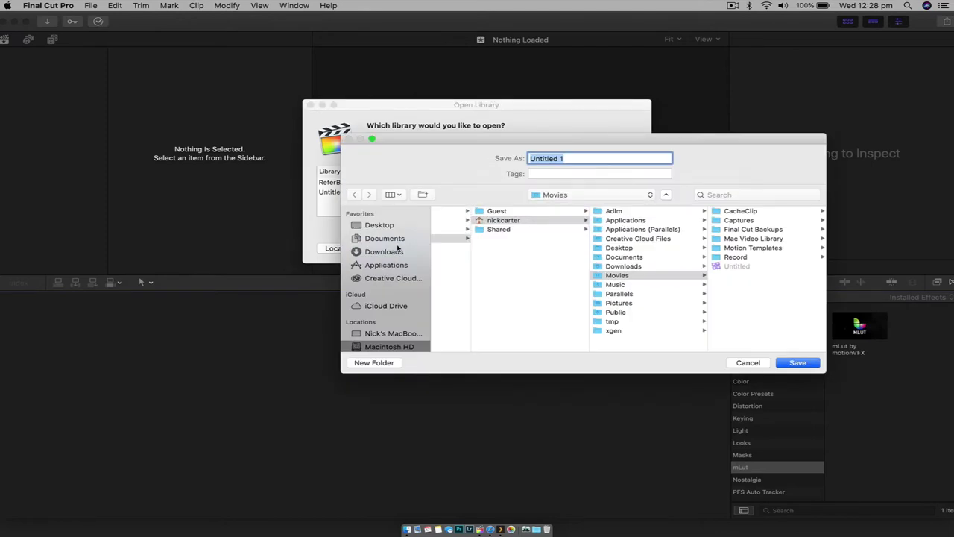
click(383, 228)
click(469, 212)
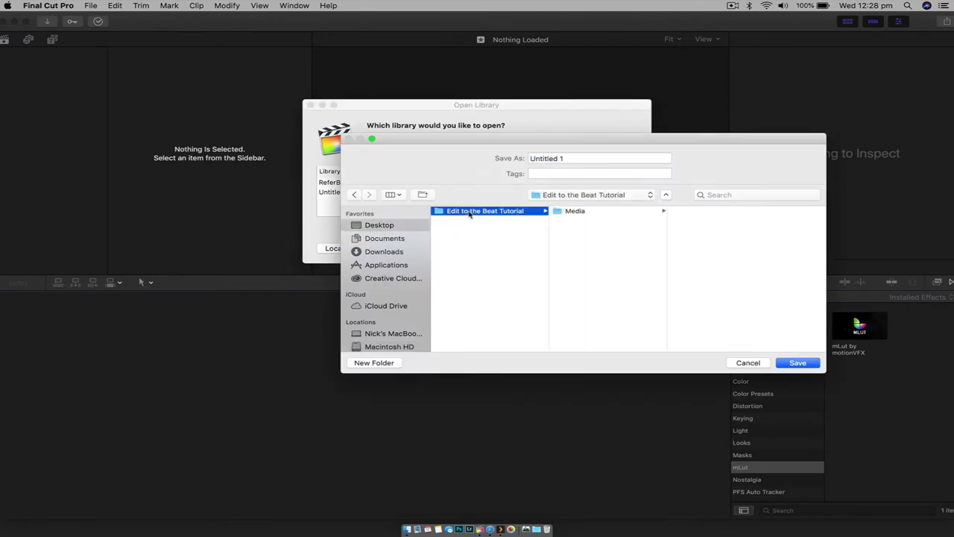
click(570, 159)
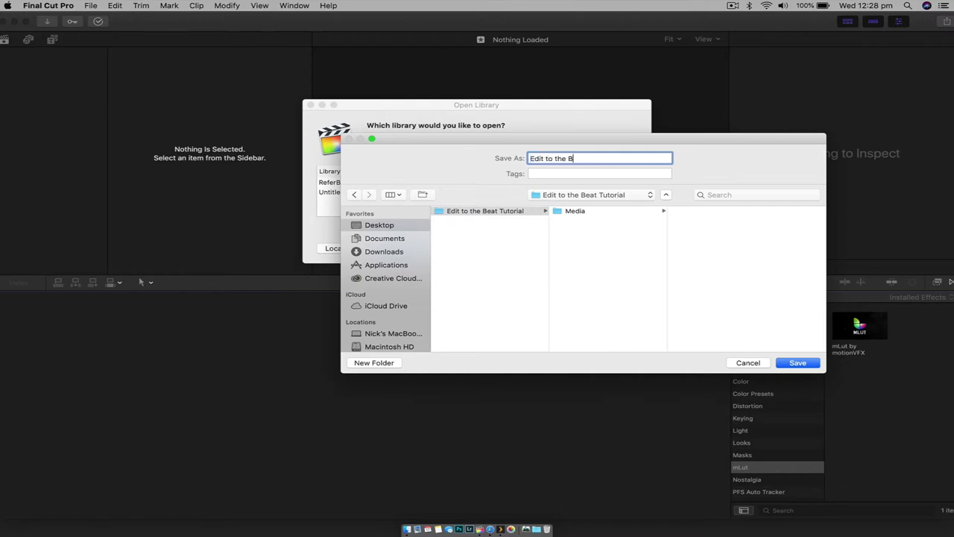
text(Edit to the Beat)
key(Return)
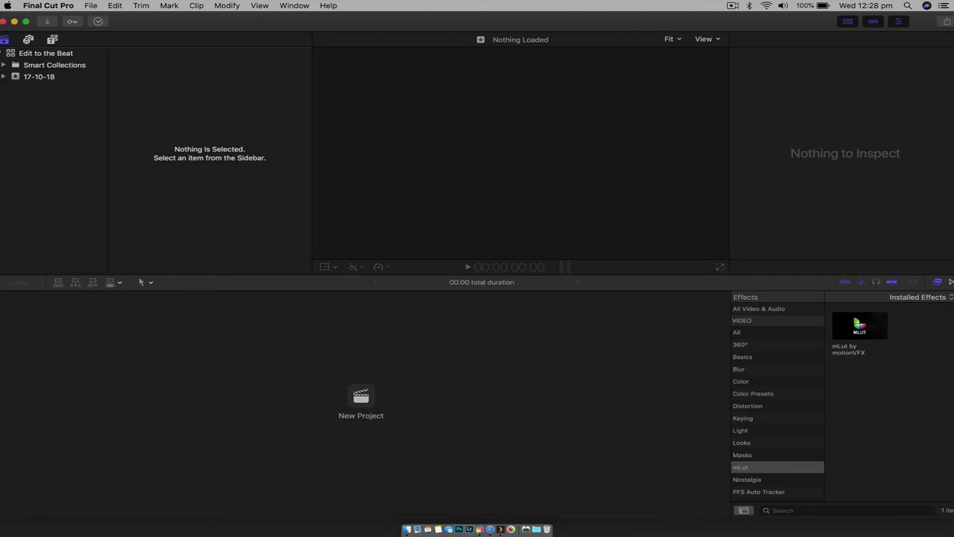
Import the Media folder from Edit to the Beat Tutorial into the 17-10-18 event, leaving the files in place
key(super+i)
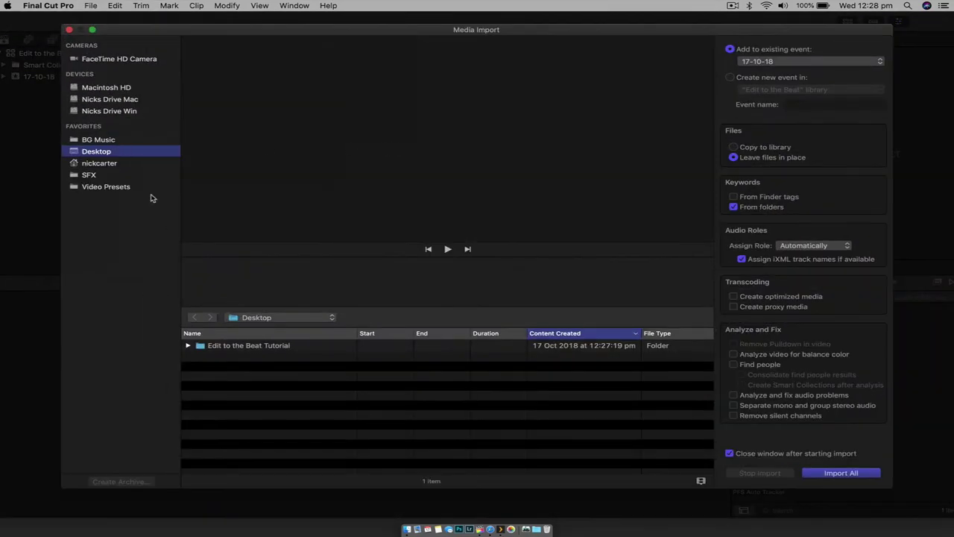
click(189, 345)
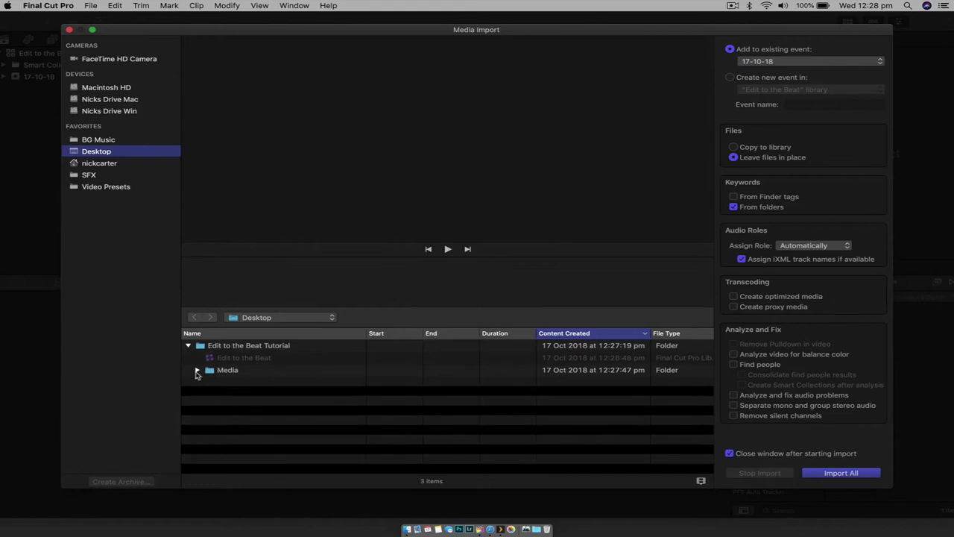
click(221, 371)
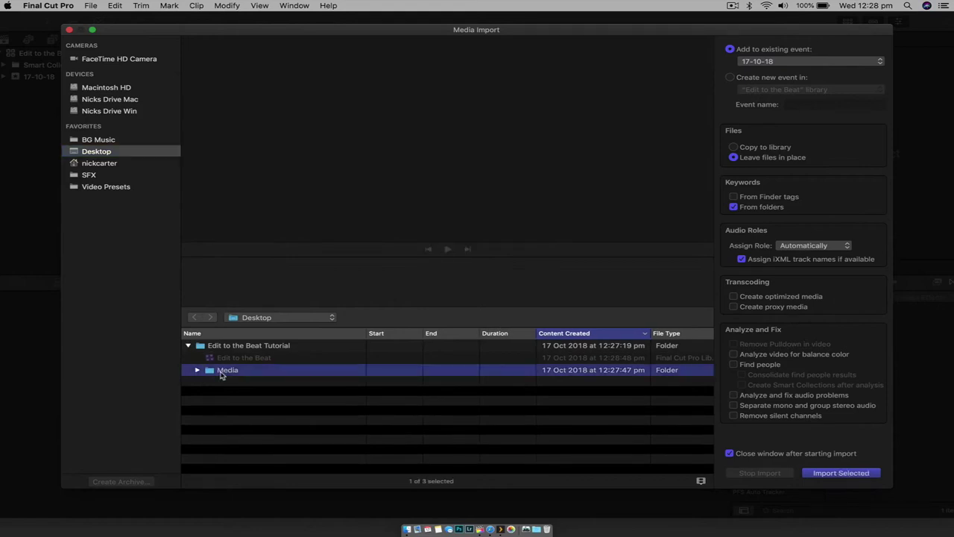
key(Return)
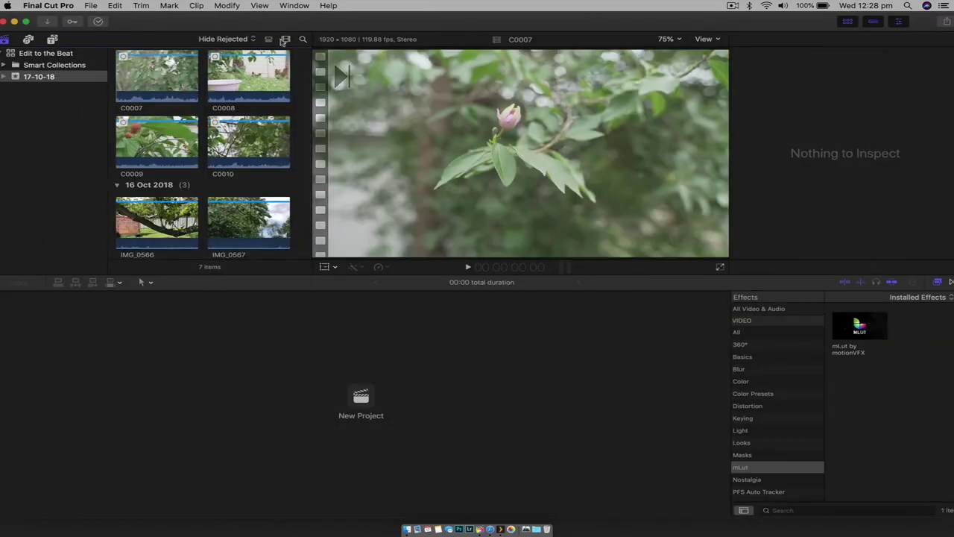
Reduce the clip thumbnail size in the browser so that three clips fit in each row
click(285, 40)
drag(269, 65, 257, 66)
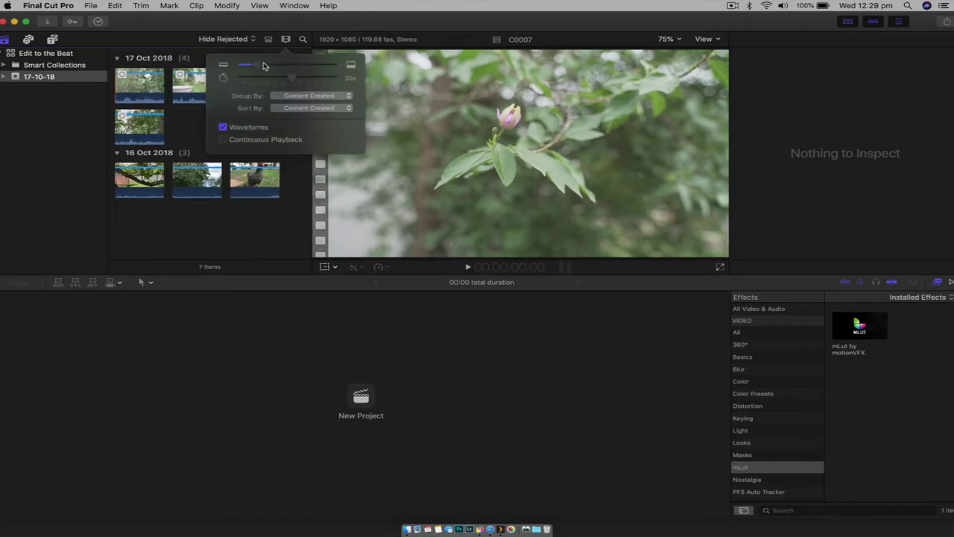
click(263, 66)
click(287, 41)
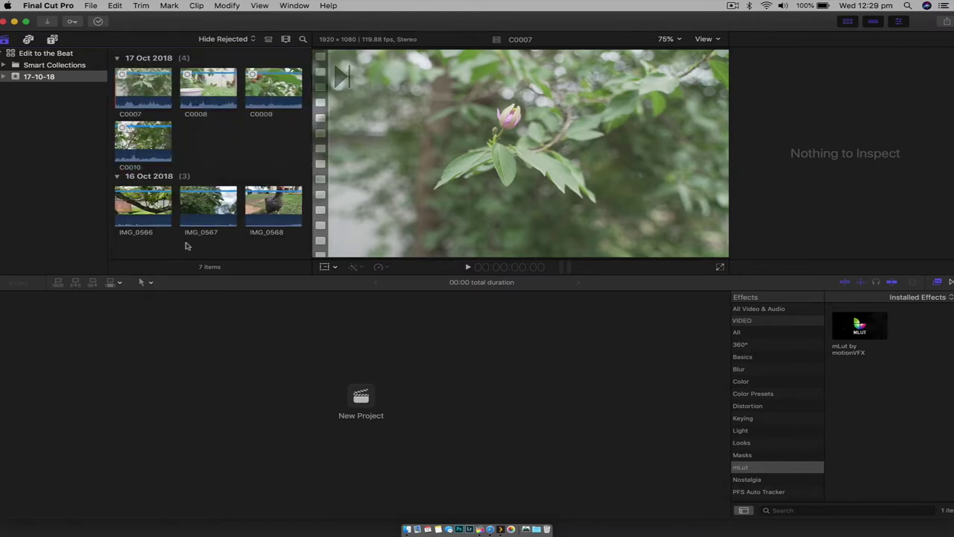
Create a project named "Edit to the Beat like a Pro" in the 17-10-18 event with 1080p HD, 1920x1080, 24p video
click(360, 402)
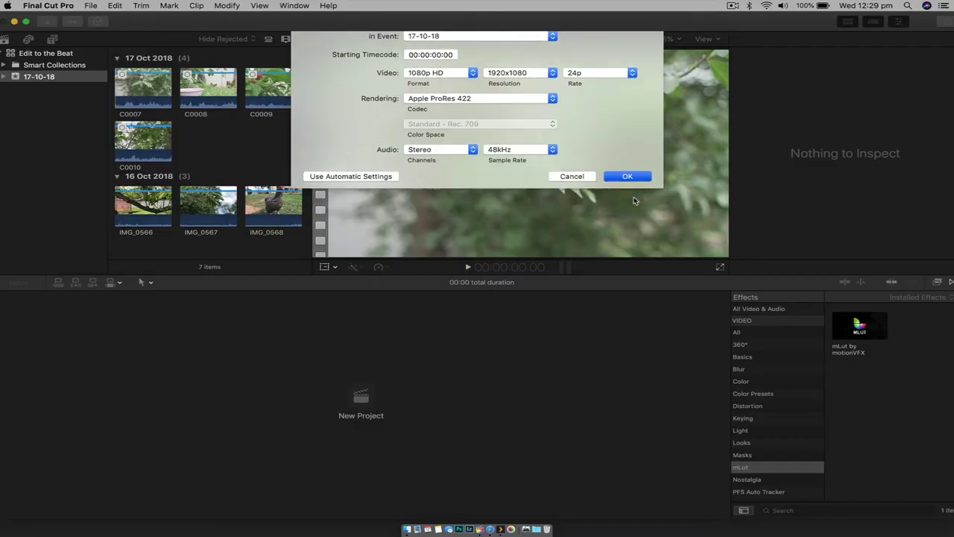
click(626, 177)
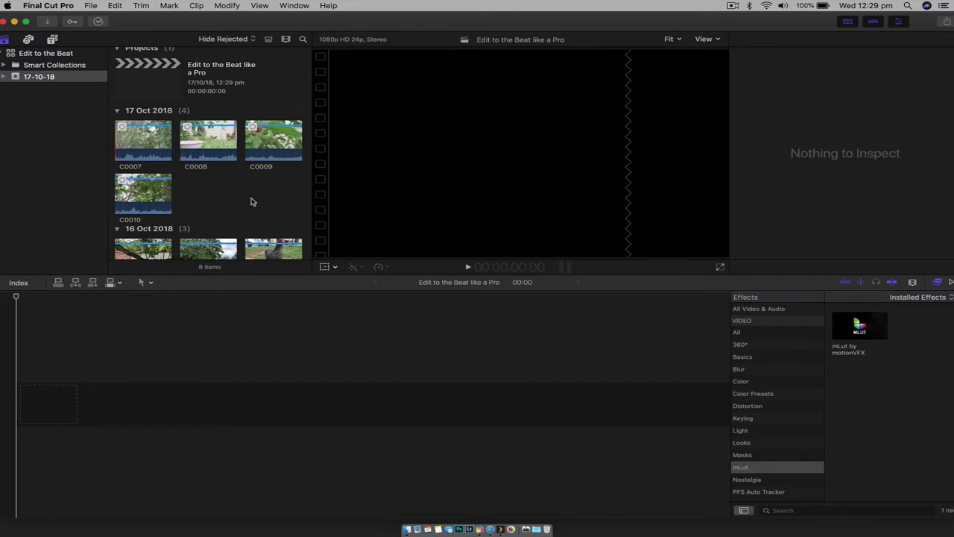
Import the ES_Night Rider MP3 from the BG Music folder into the 17-10-18 event, sampling its waveform first
key(super+i)
click(104, 139)
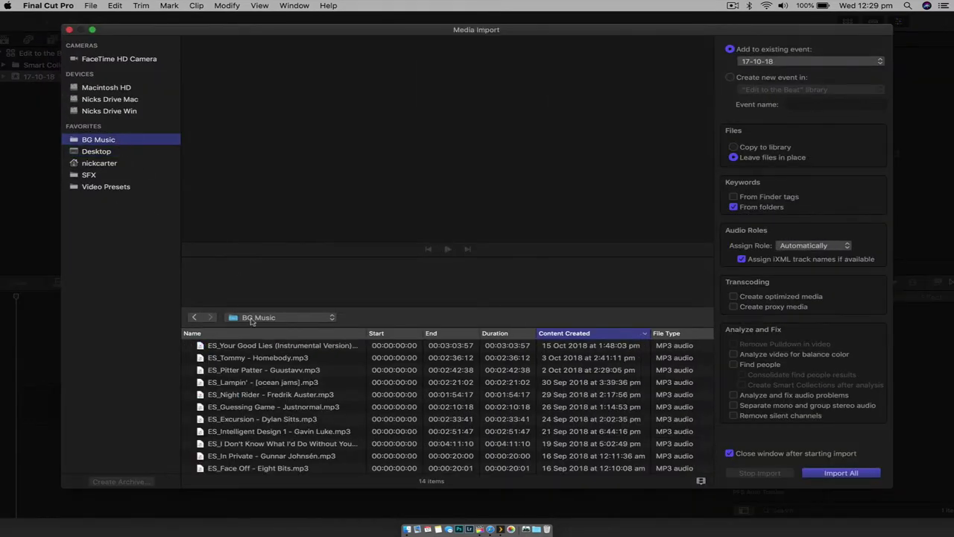
click(292, 395)
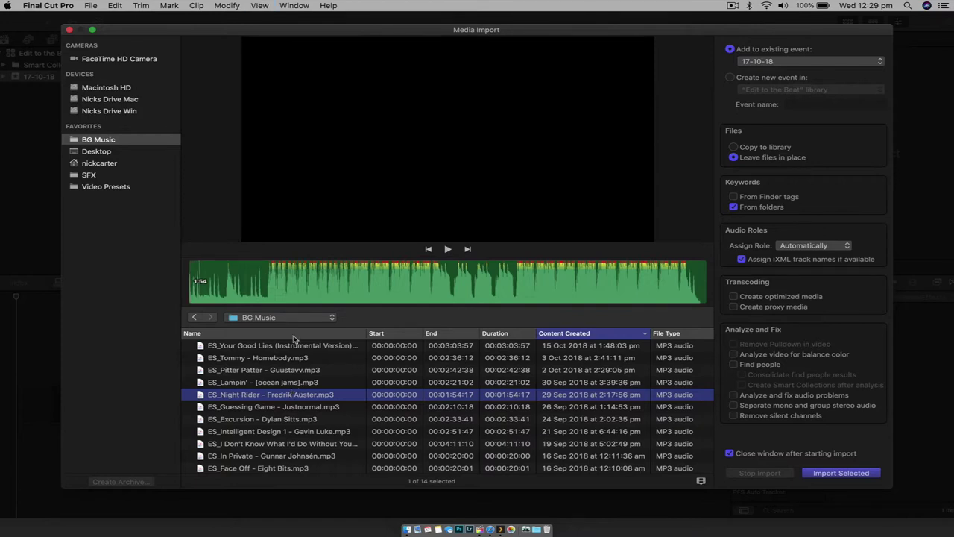
click(209, 289)
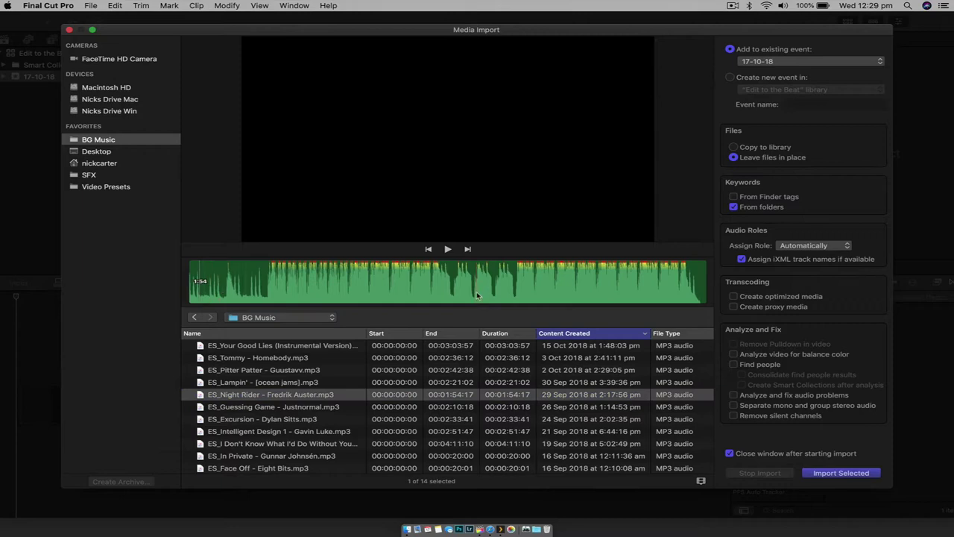
click(867, 473)
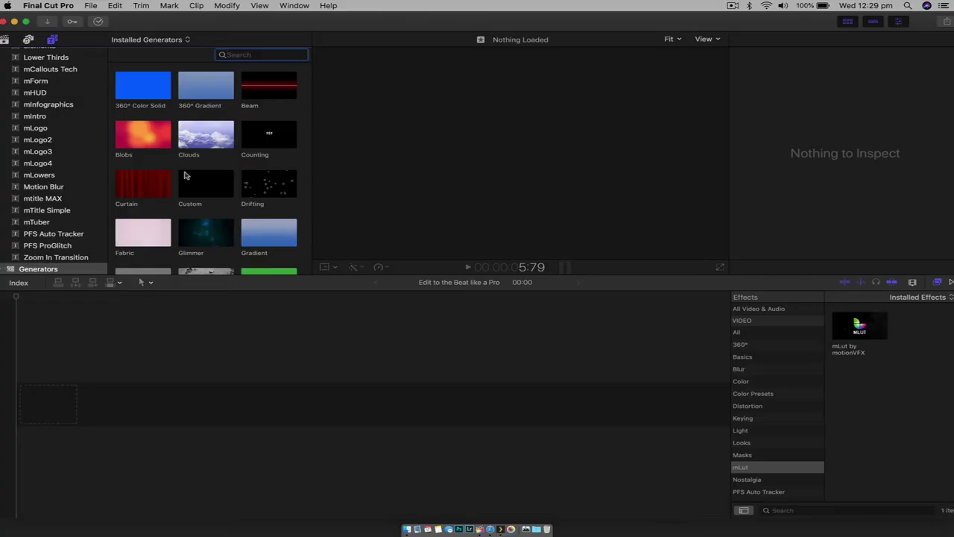
Place the Custom generator at the start of the timeline and extend it to about 2:08:20
scroll(50, 162, up, 5)
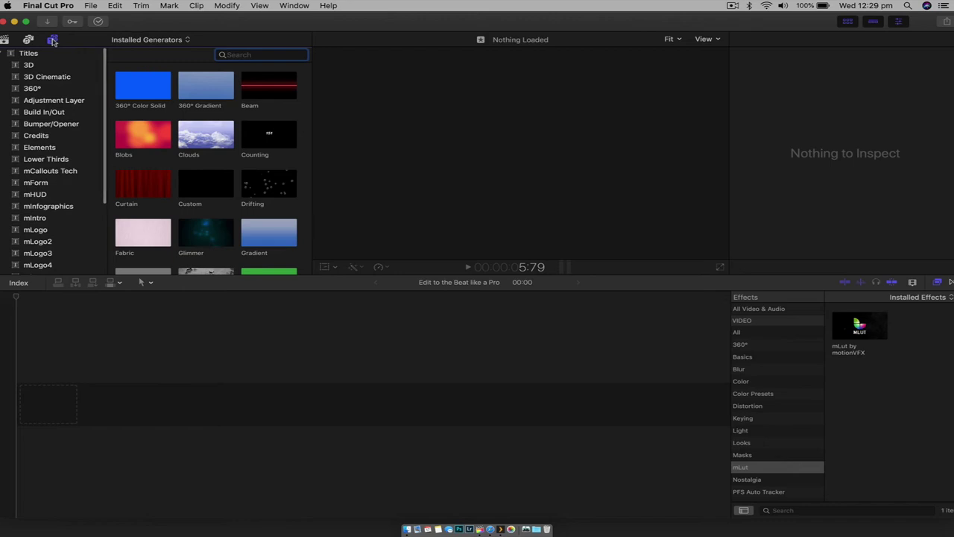
scroll(30, 111, down, 5)
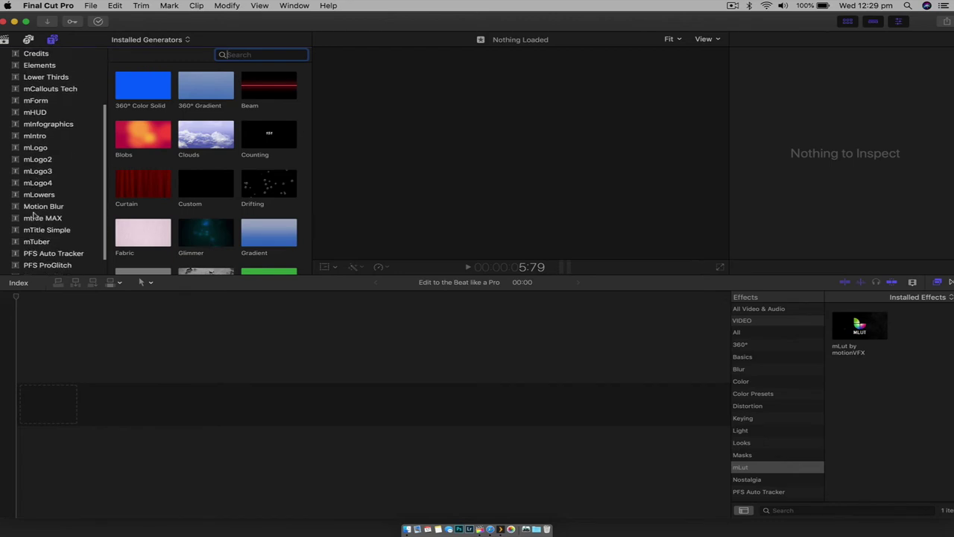
click(43, 272)
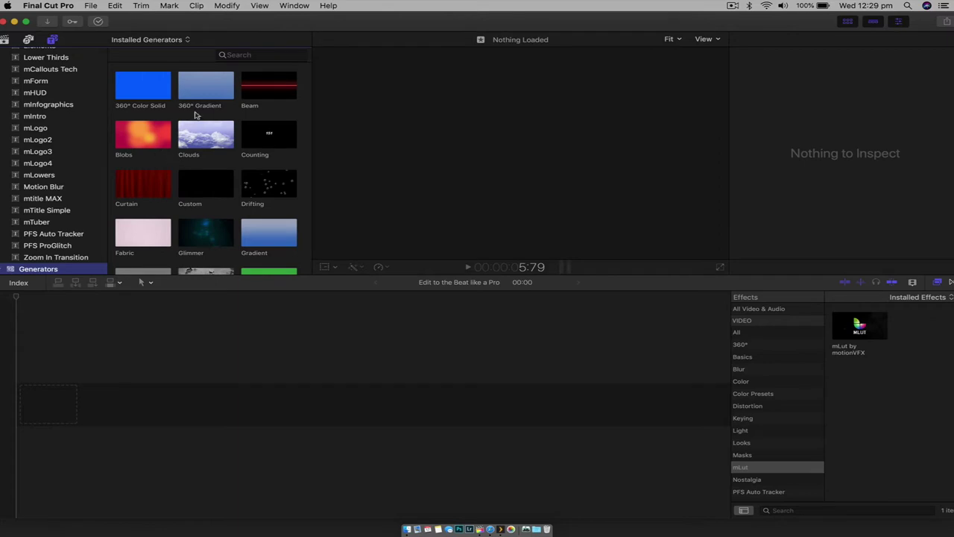
scroll(252, 192, down, 2)
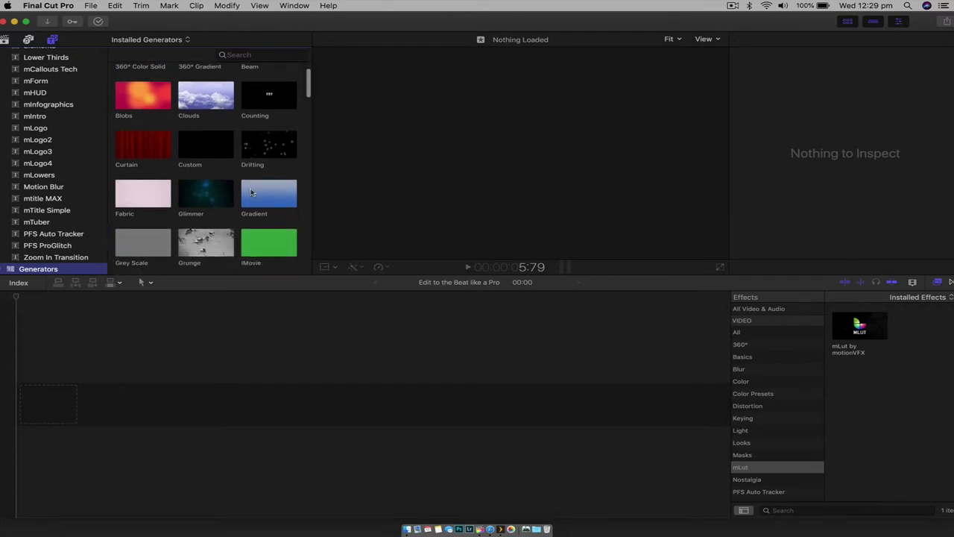
click(203, 150)
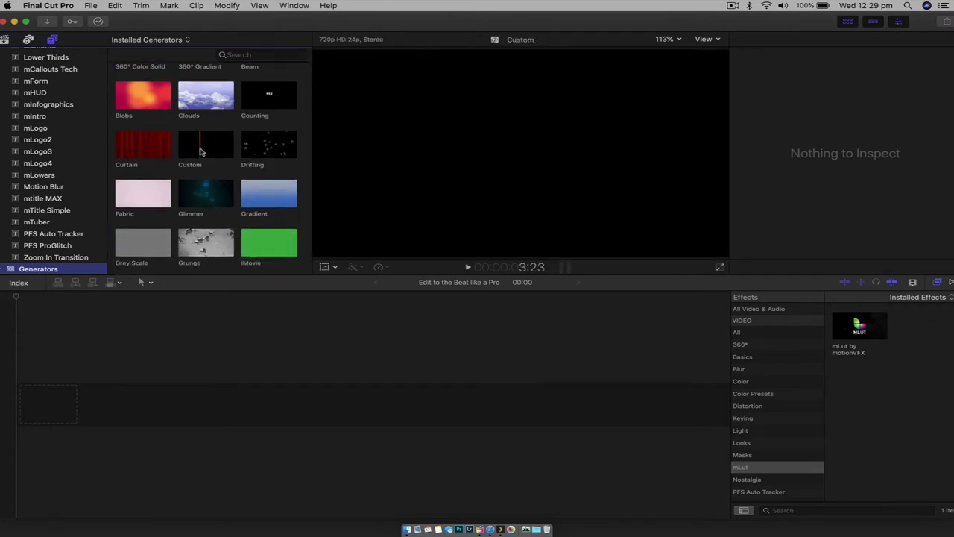
drag(200, 151, 24, 407)
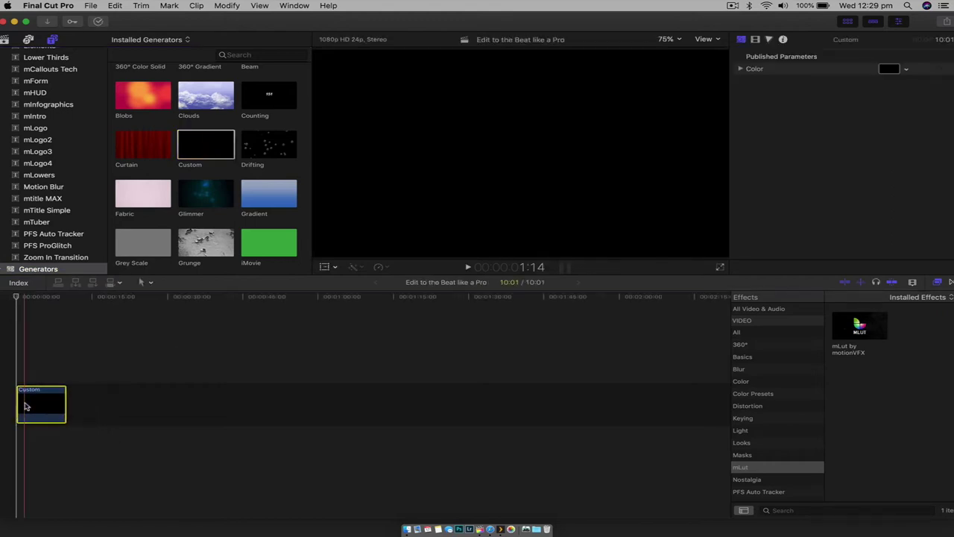
drag(62, 400, 660, 388)
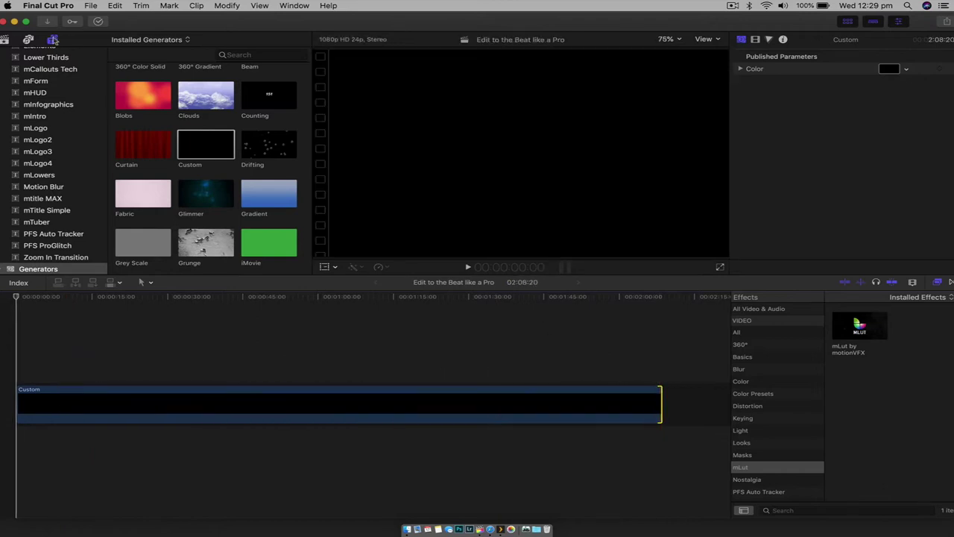
Add the ES_Night Rider music track beneath the Custom generator, aligned to the start of the timeline
click(6, 39)
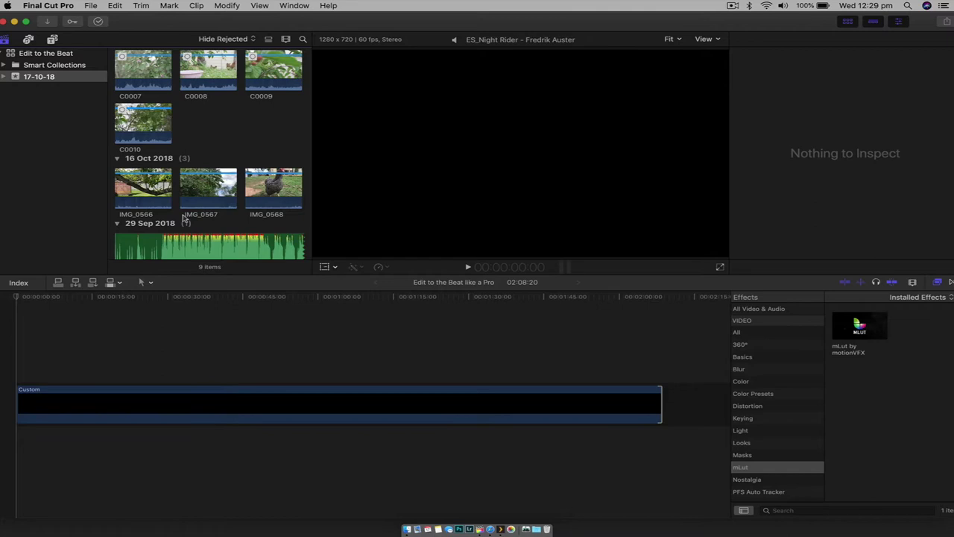
scroll(183, 216, down, 2)
click(220, 228)
drag(219, 228, 12, 435)
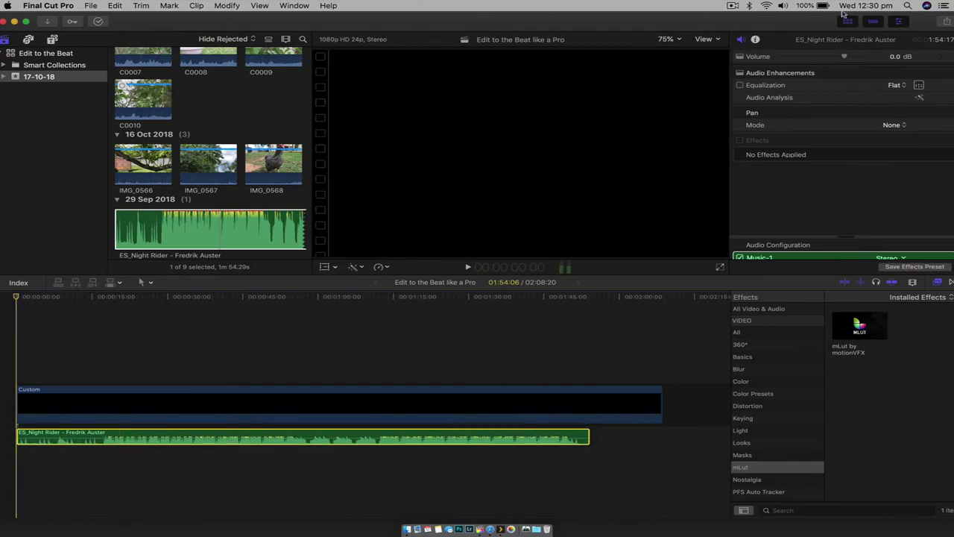
Set the music track's volume to -6 dB
click(893, 60)
text(-6)
key(Return)
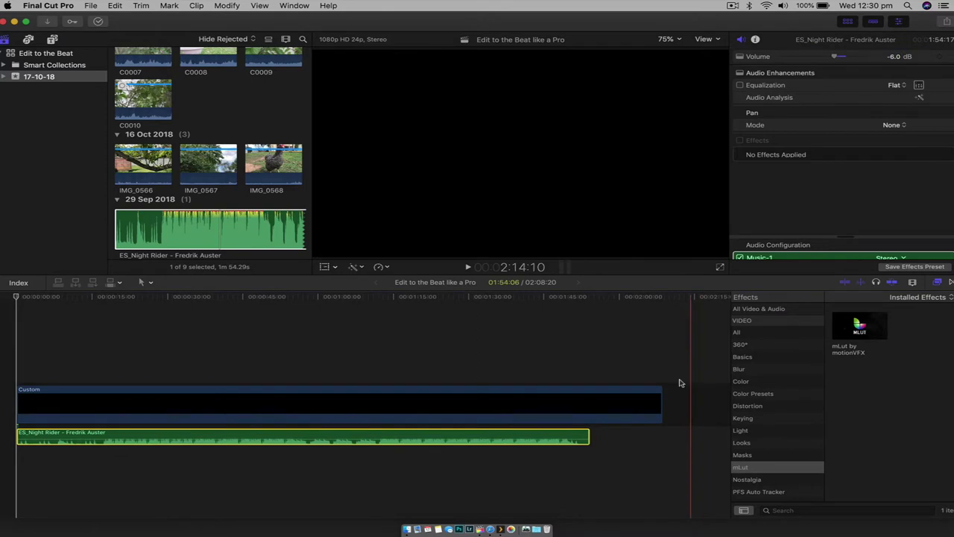
Trim the end of the Custom generator to the end of the music track and lower the system volume
drag(661, 398, 589, 397)
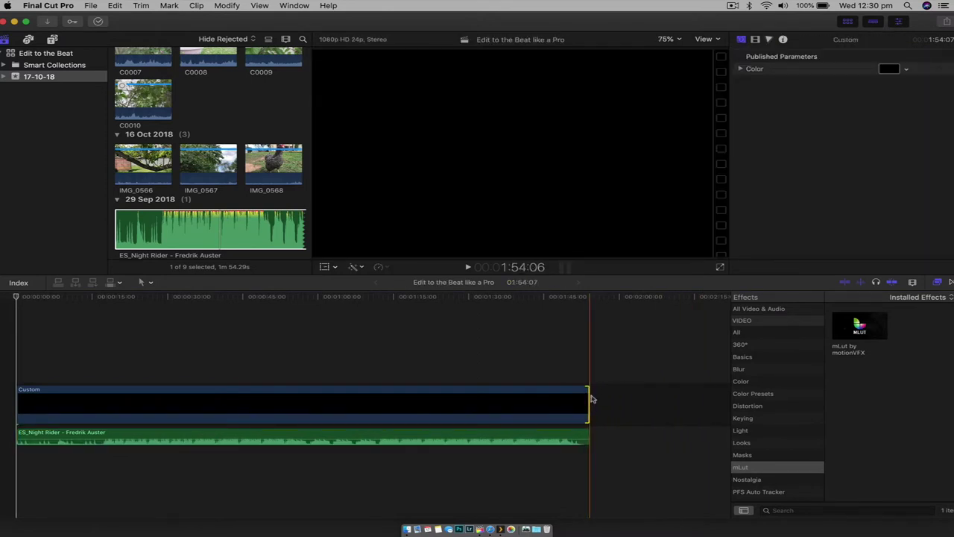
key(XF86AudioLowerVolume)
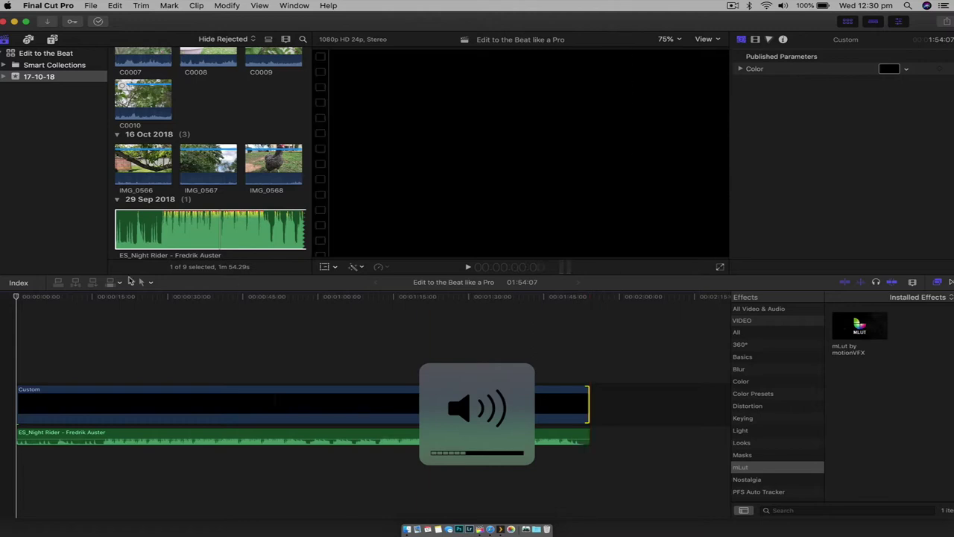
Play the timeline from the start and cut the Custom generator on six music beats within the first nine seconds
key(super+equal)
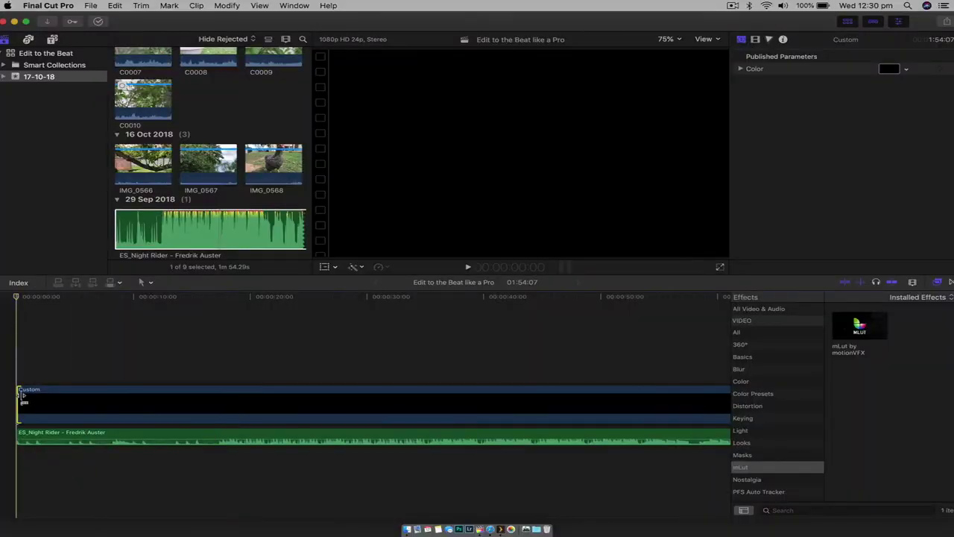
click(25, 399)
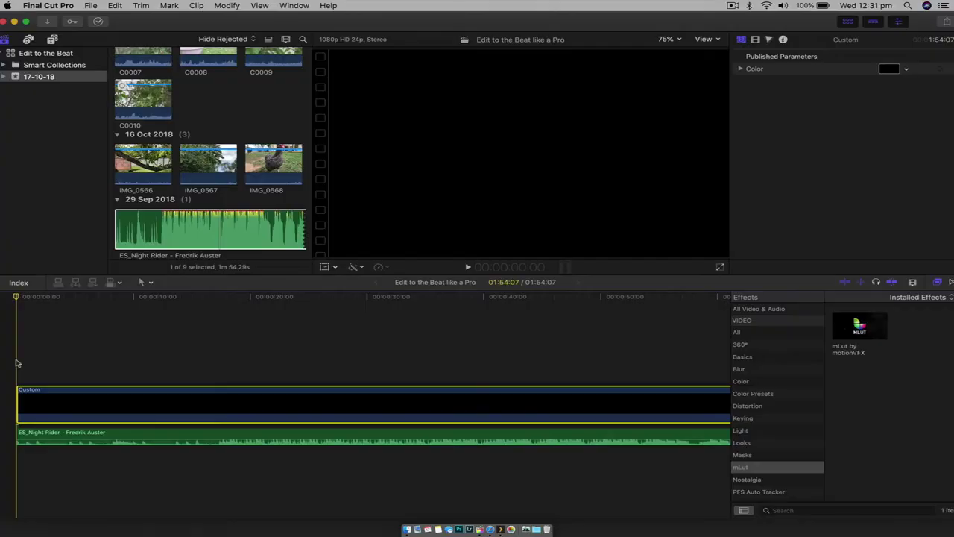
key(space)
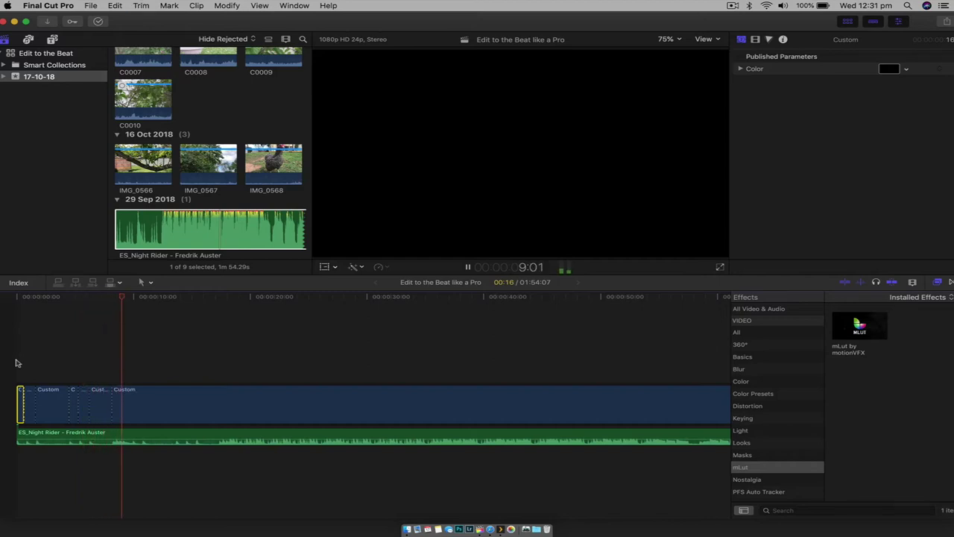
key(space)
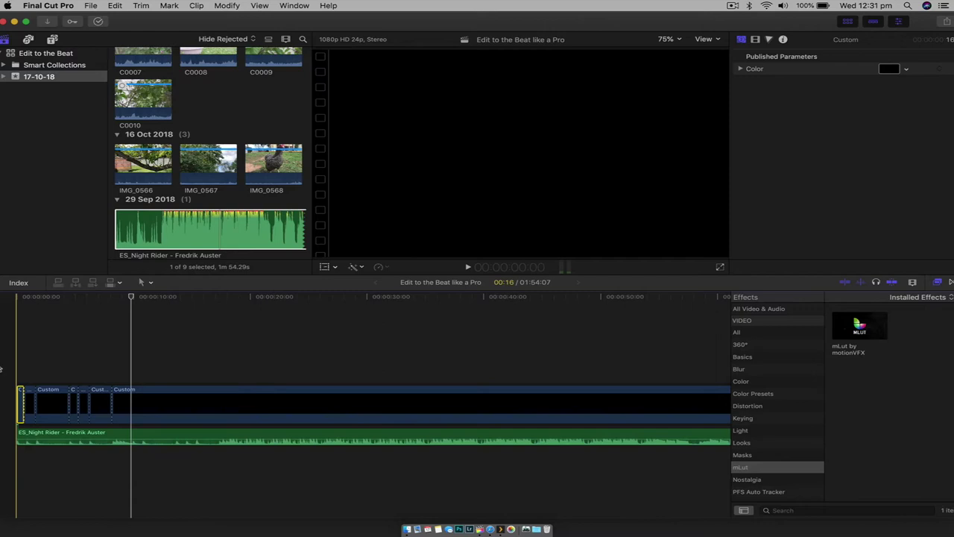
Examine closely how the cuts in the Custom generator line up with the beats in the music waveform
key(super+equal)
key(super+equal)
key(super+equal)
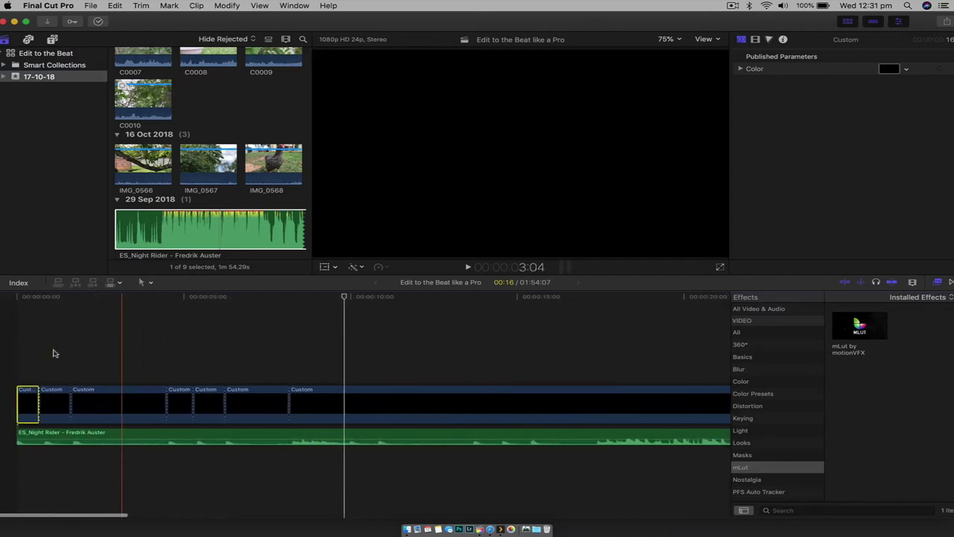
key(super+equal)
key(super+equal)
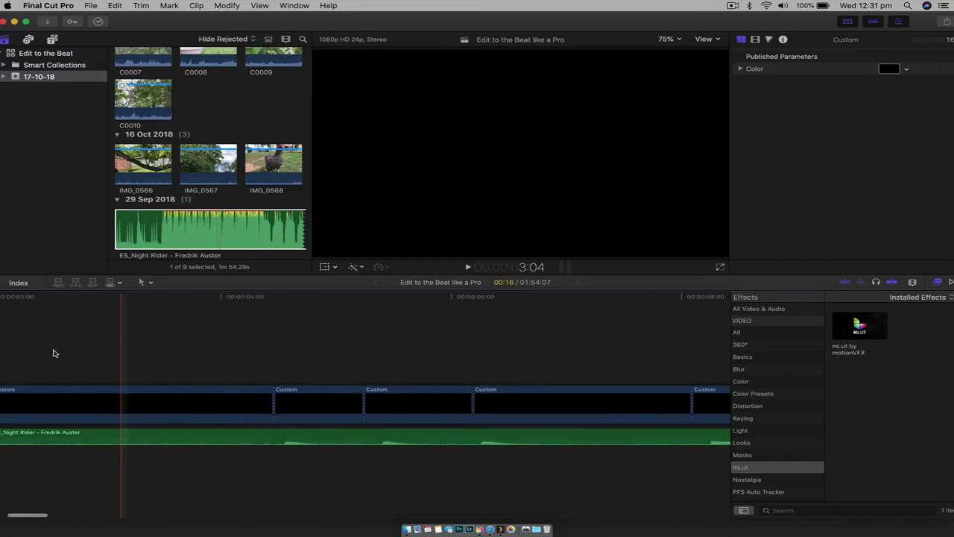
key(super+minus)
click(43, 389)
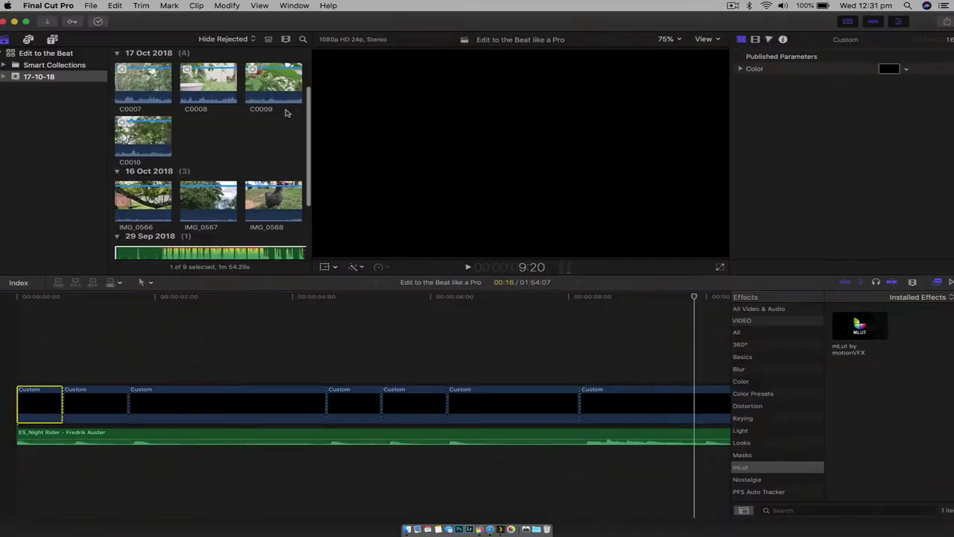
Mark usable ranges of about 4 to 6 seconds in the browser clips C0008, C0009, C0007 and C0010
scroll(209, 155, up, 3)
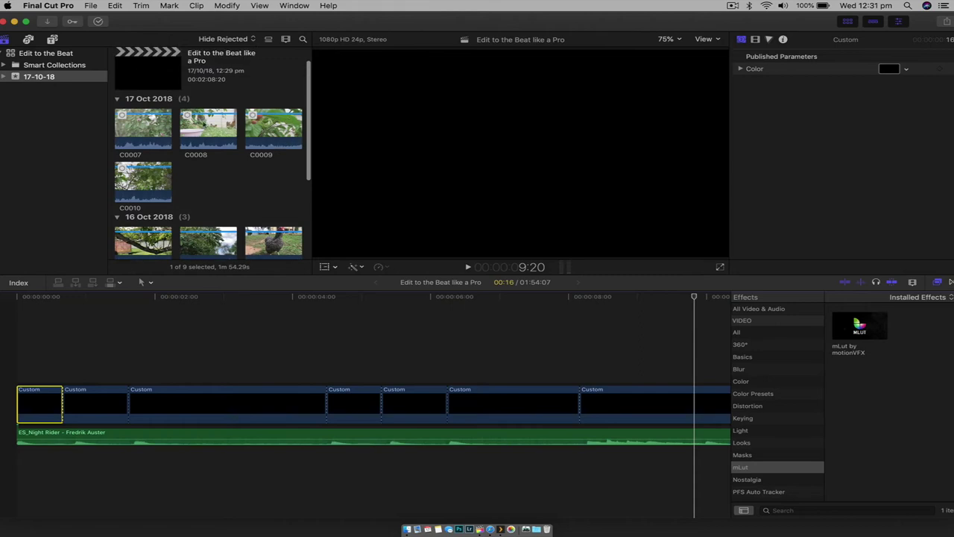
click(215, 132)
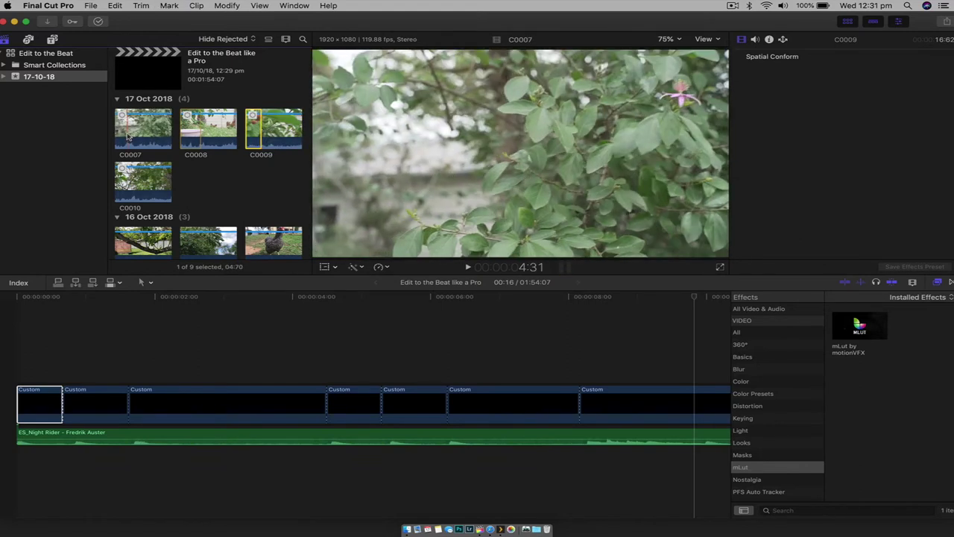
click(129, 136)
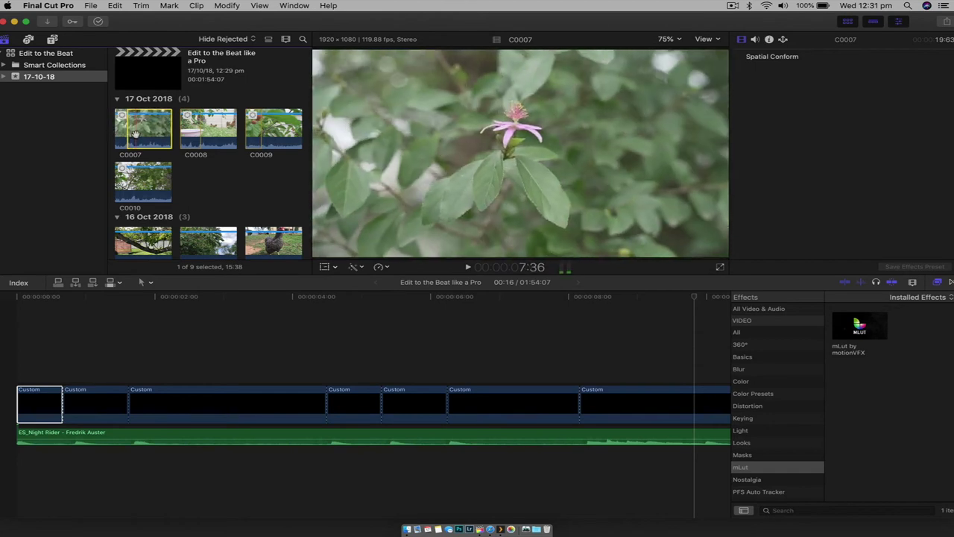
click(120, 187)
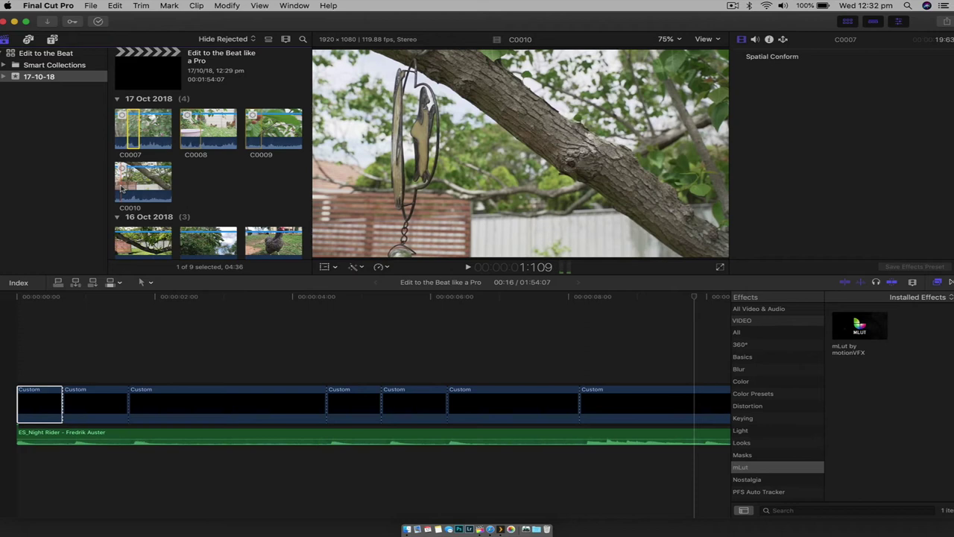
key(o)
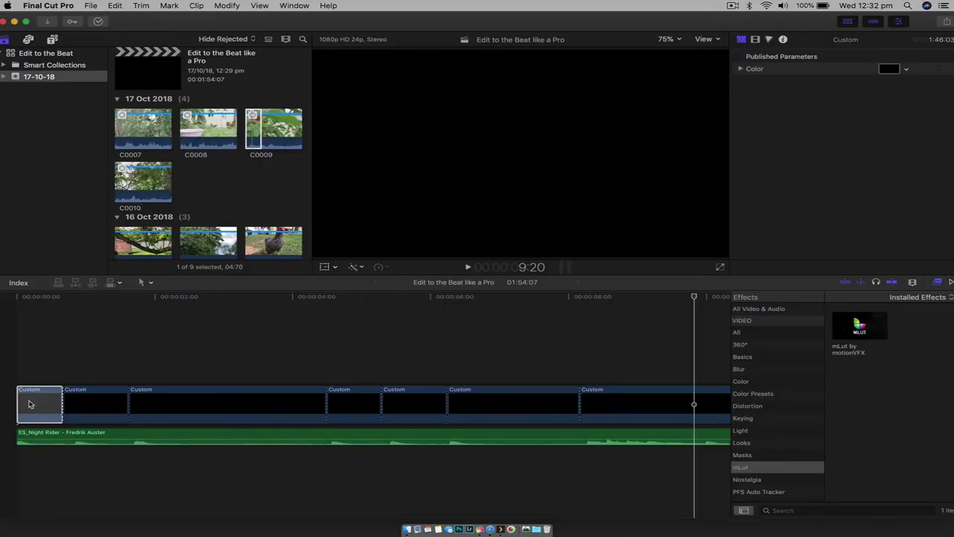
Try replacing the first Custom segment on the timeline with the marked C0009 range and preview the replacement
drag(30, 404, 31, 404)
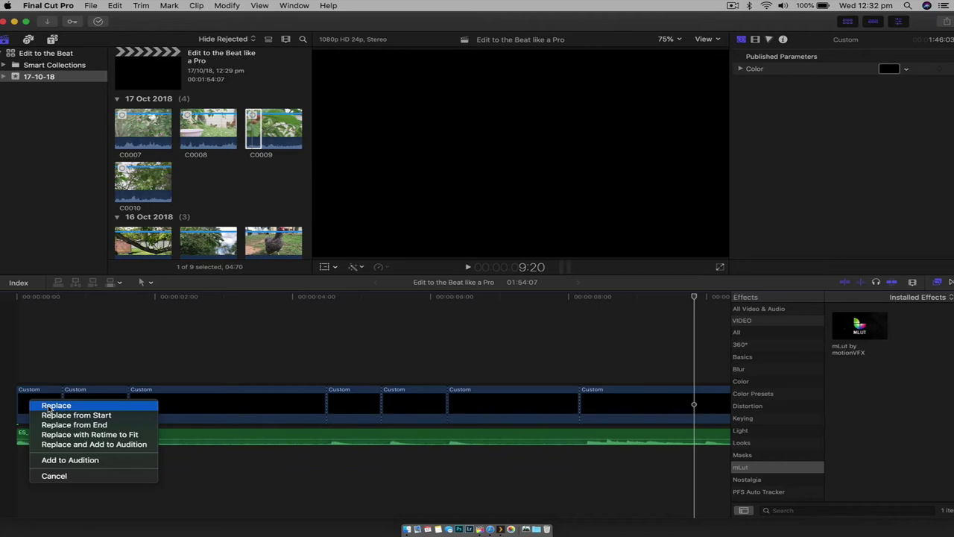
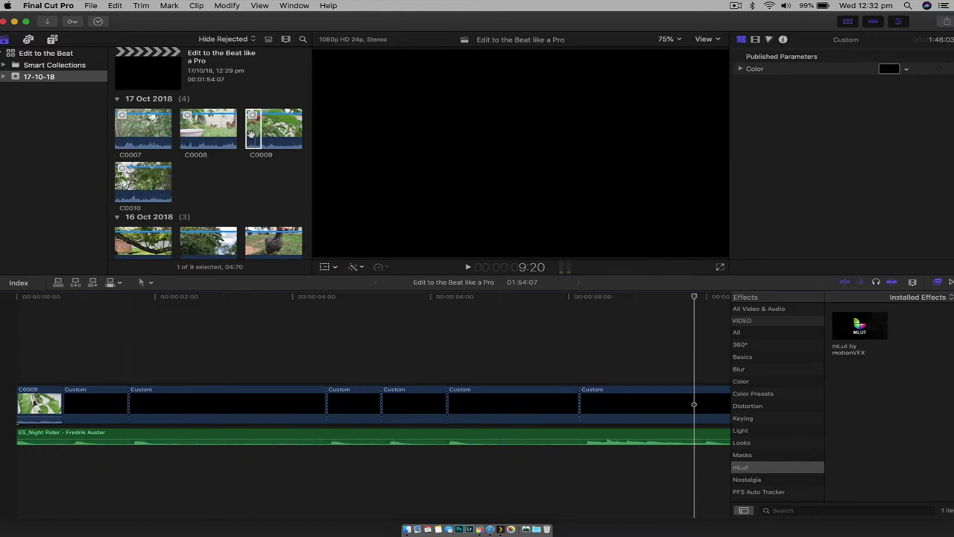
click(248, 132)
key(space)
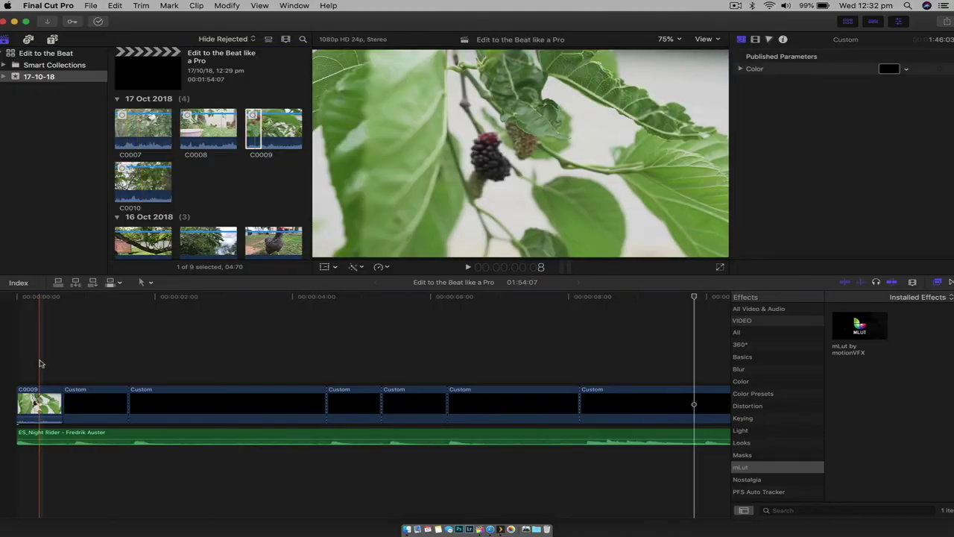
drag(40, 363, 198, 209)
Try replacing the first Custom segment with C0009 using Replace with Retime to Fit, and play the retimed clip
drag(253, 134, 29, 397)
drag(116, 283, 33, 393)
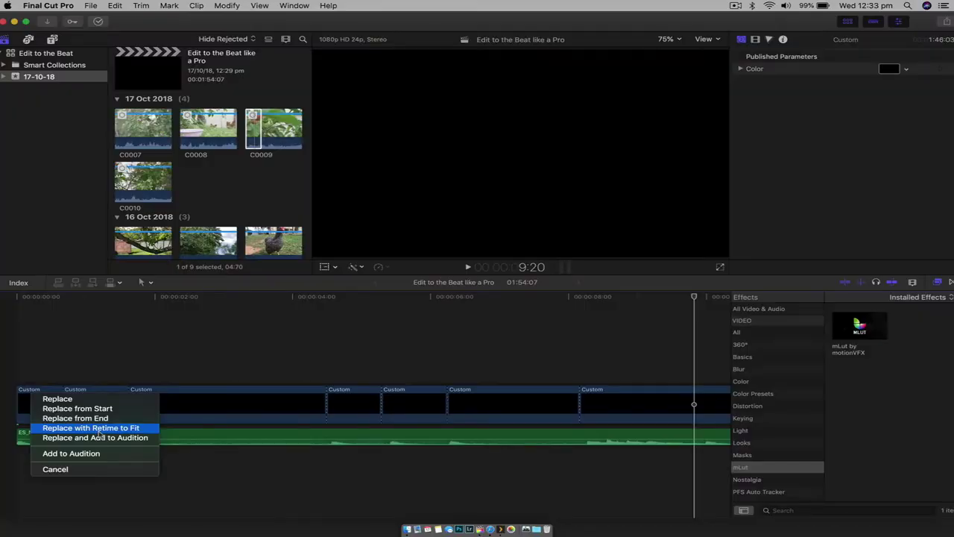
click(97, 428)
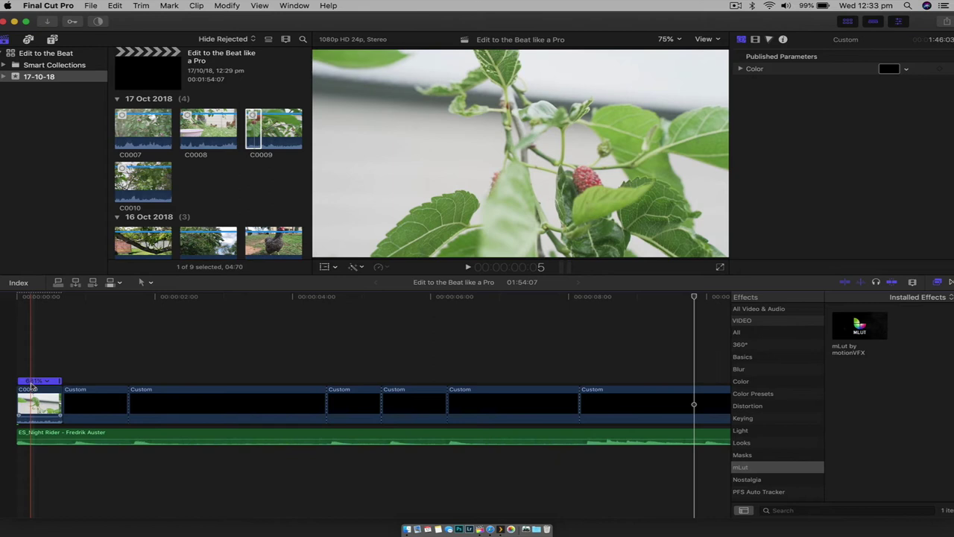
click(32, 387)
key(space)
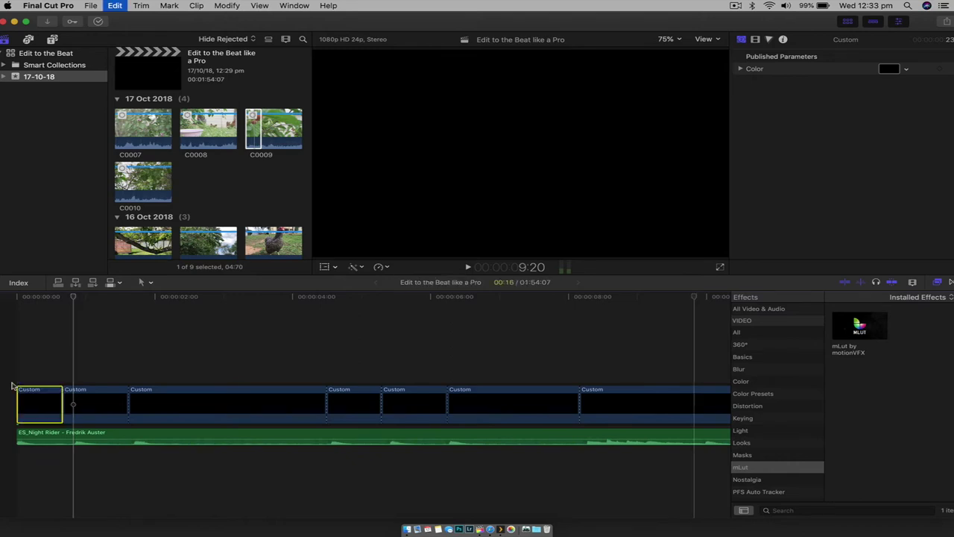
Replace the first Custom segment with C0009 and the second with C0008, using Replace from End for both
drag(246, 128, 27, 402)
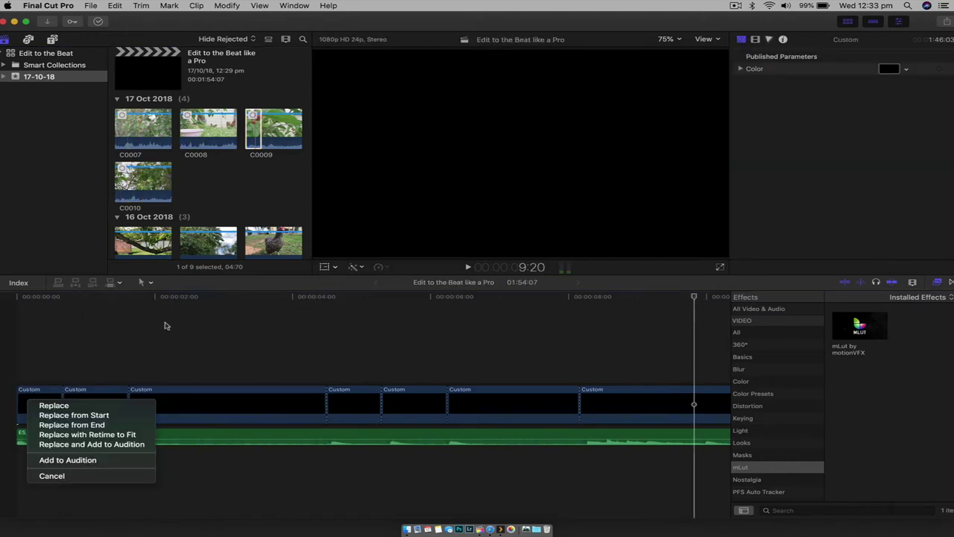
click(108, 425)
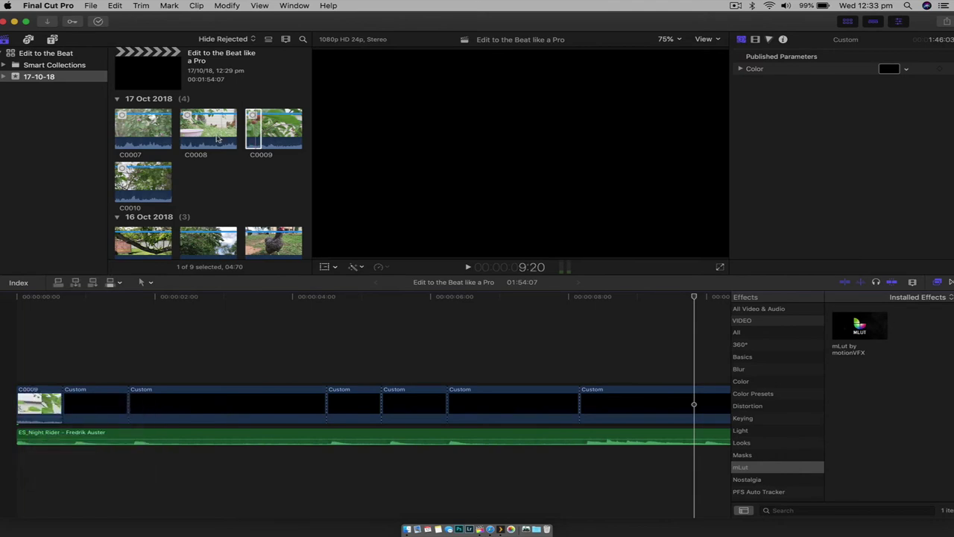
click(203, 135)
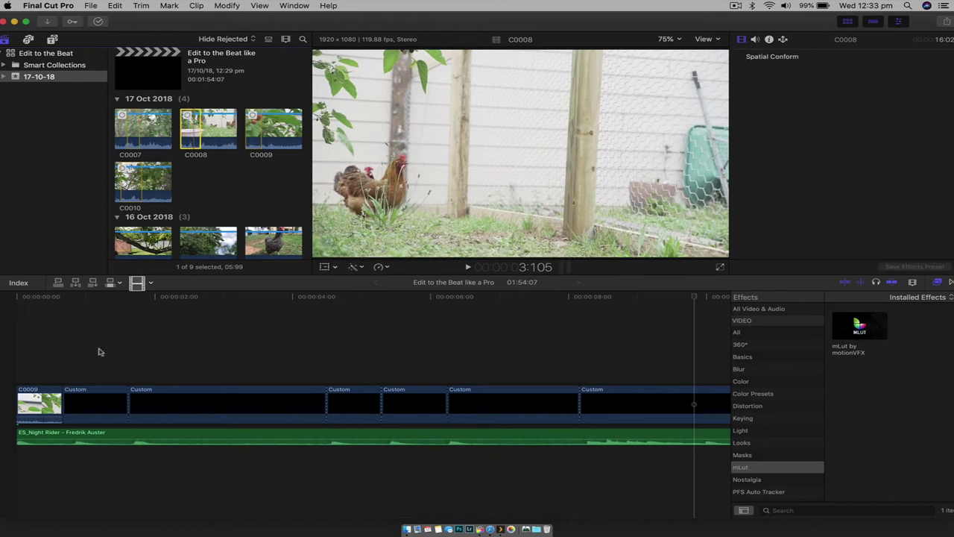
drag(101, 351, 83, 394)
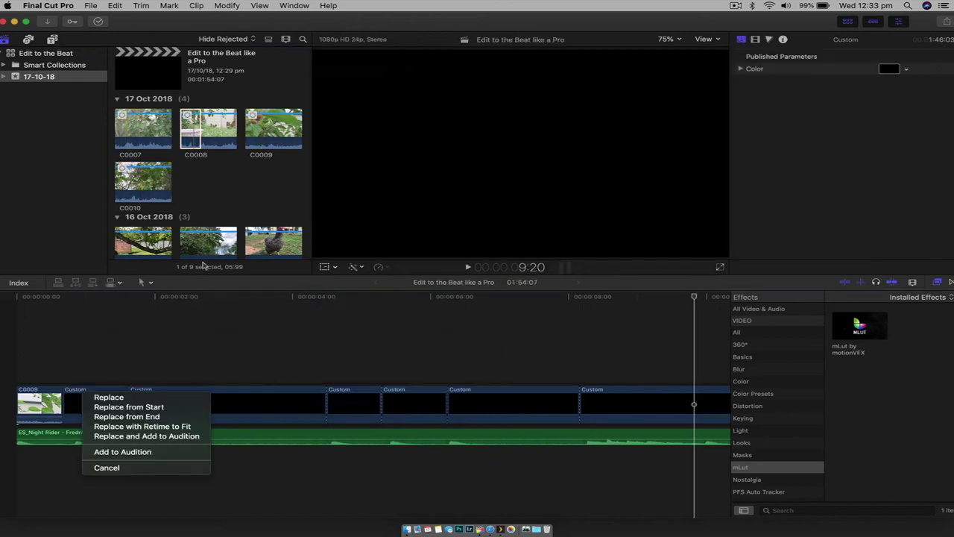
click(152, 416)
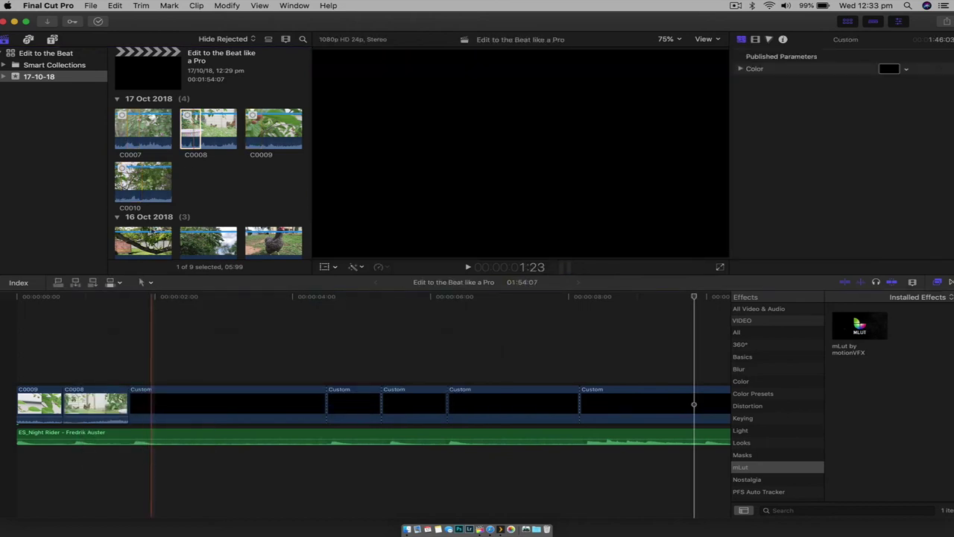
Replace the third Custom segment with C0007, and the fourth with C0010 using Replace from End
click(143, 126)
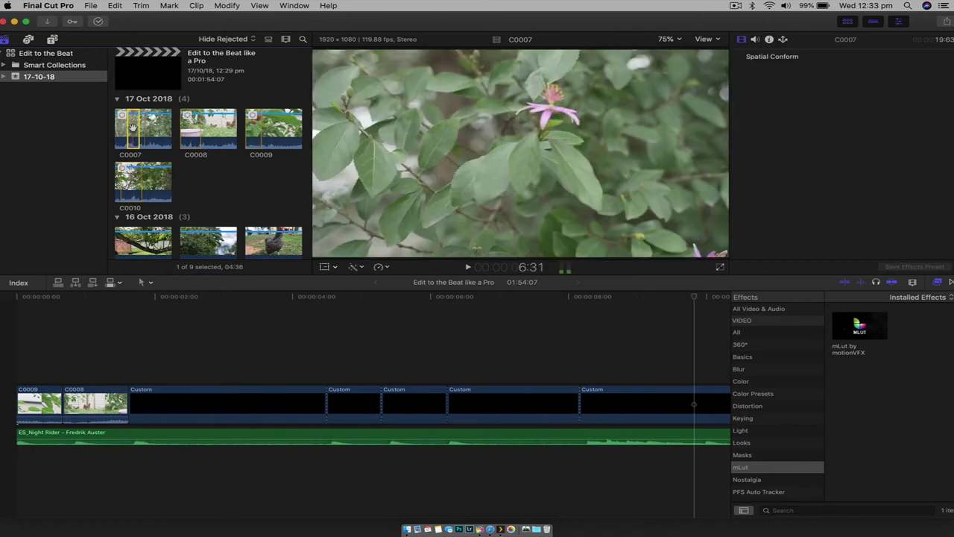
drag(133, 128, 167, 406)
drag(235, 320, 237, 319)
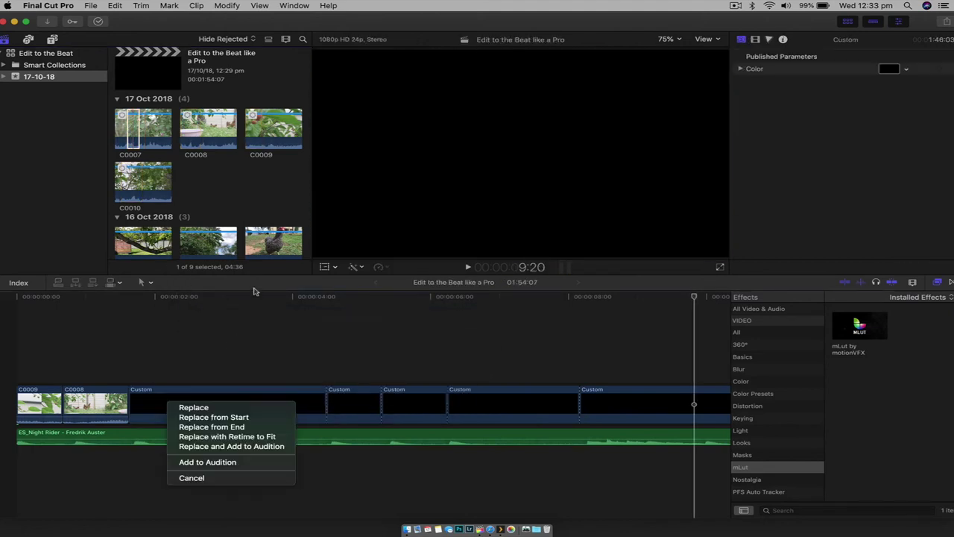
click(252, 420)
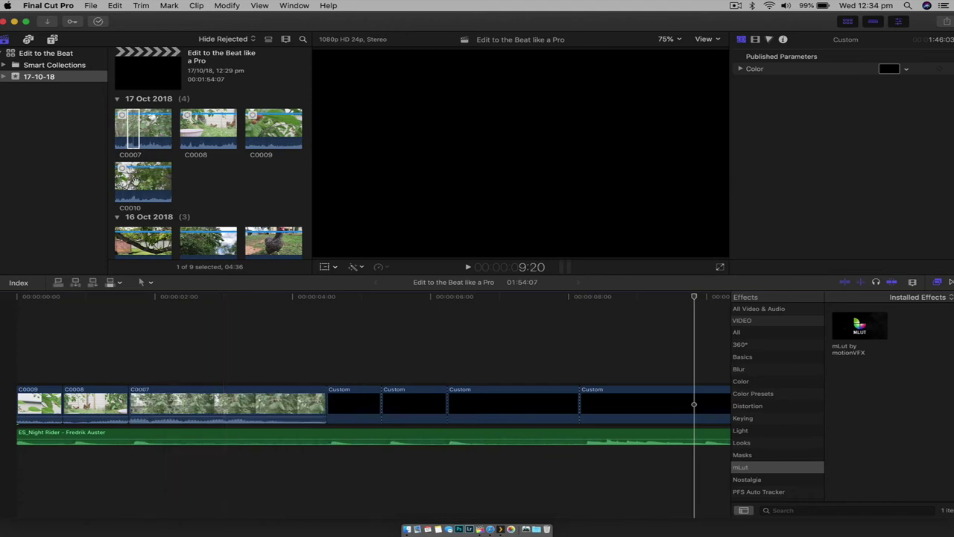
drag(130, 183, 338, 394)
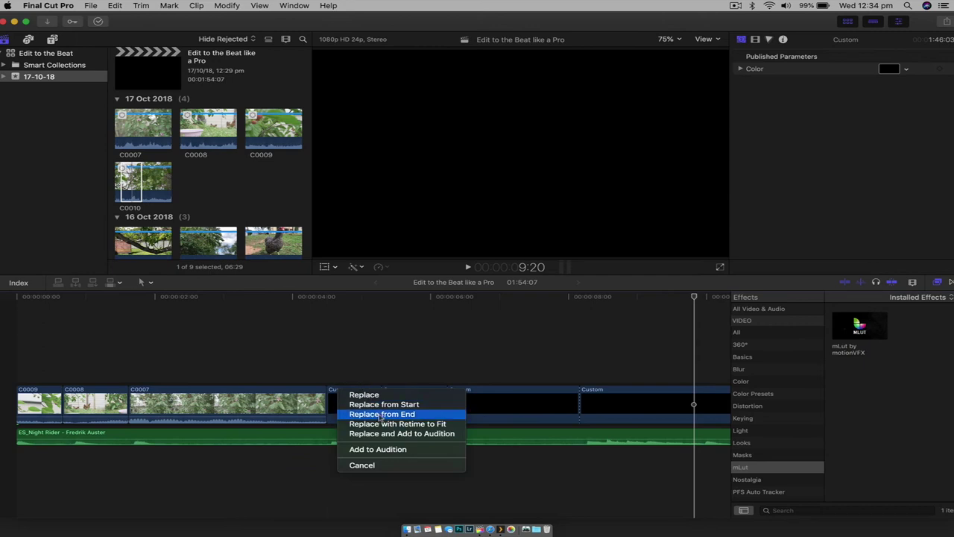
click(382, 413)
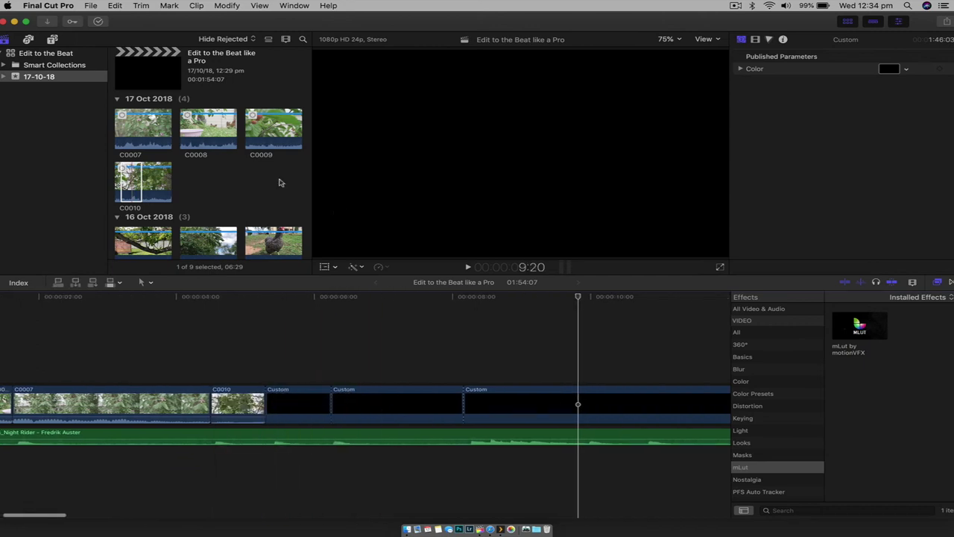
Mark ranges in the 16 Oct 2018 clips and replace the fifth Custom segment with IMG_0566 and the sixth with IMG_0568
scroll(279, 182, down, 3)
click(273, 209)
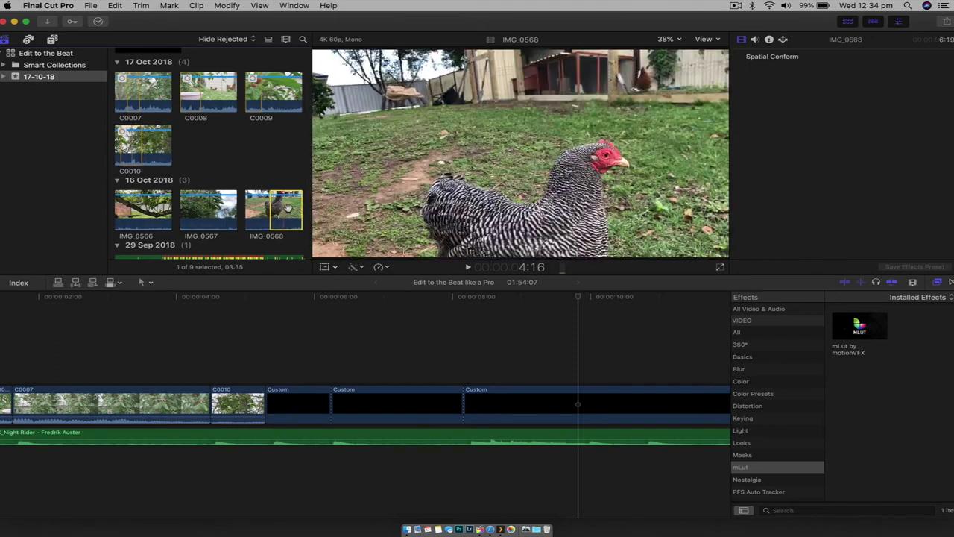
key(i)
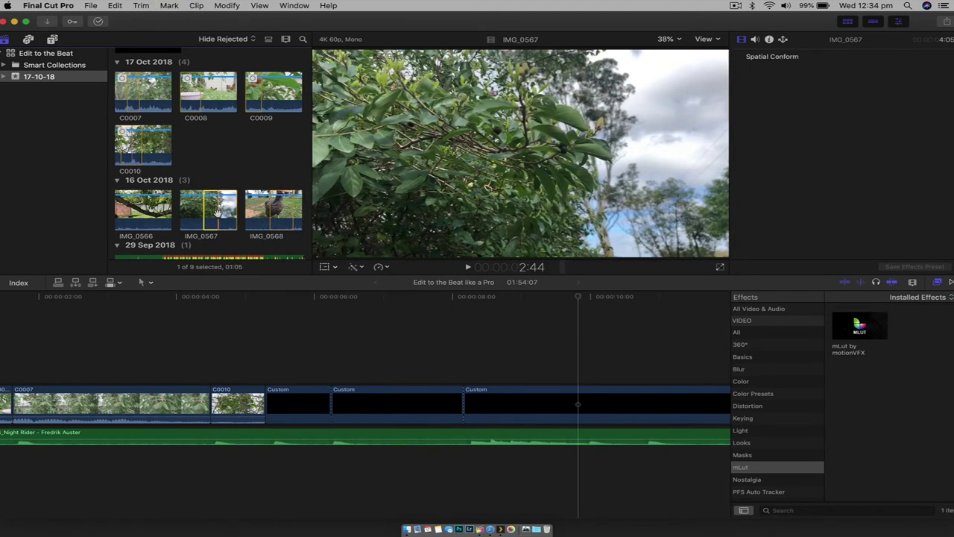
drag(143, 208, 446, 420)
click(444, 410)
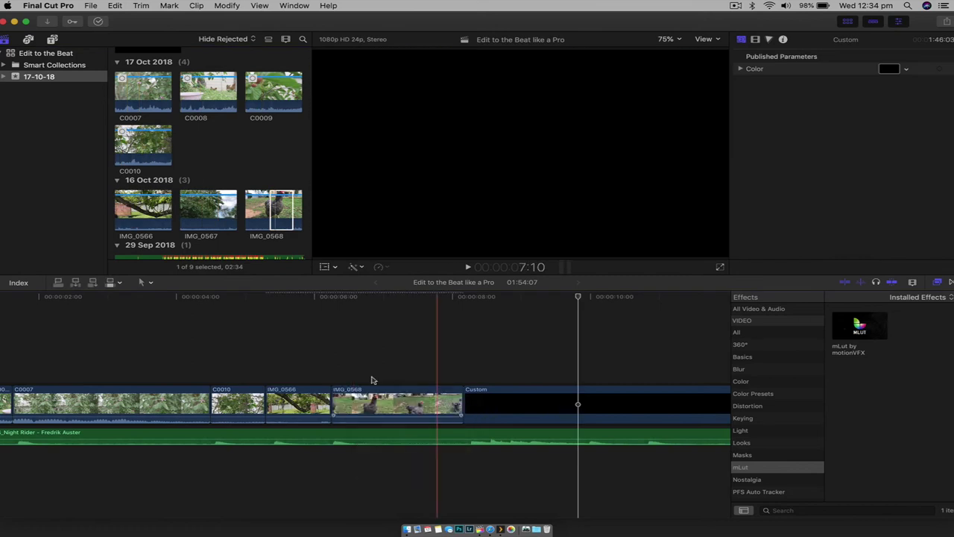
Select the six video clips on the timeline and lower their volume to -∞ dB
scroll(305, 356, left, 3)
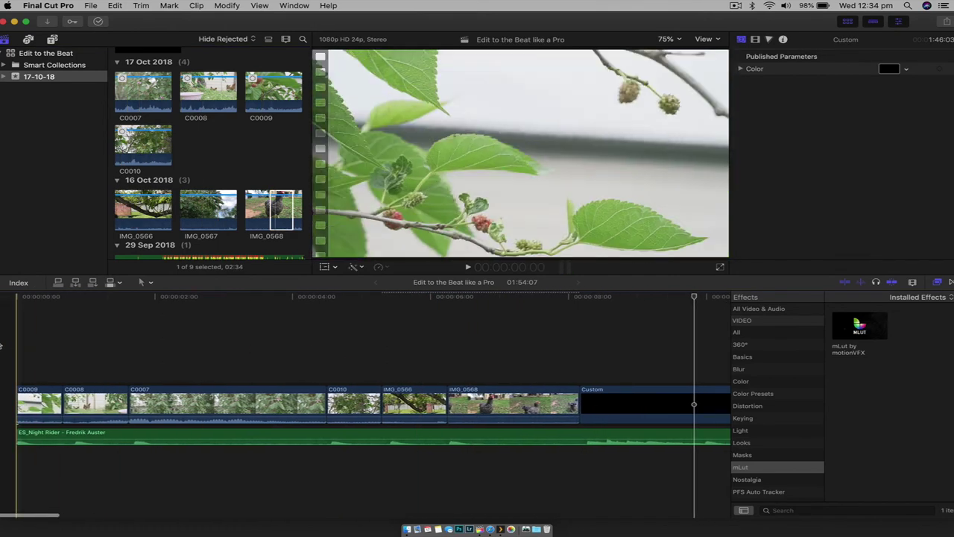
drag(39, 337, 501, 411)
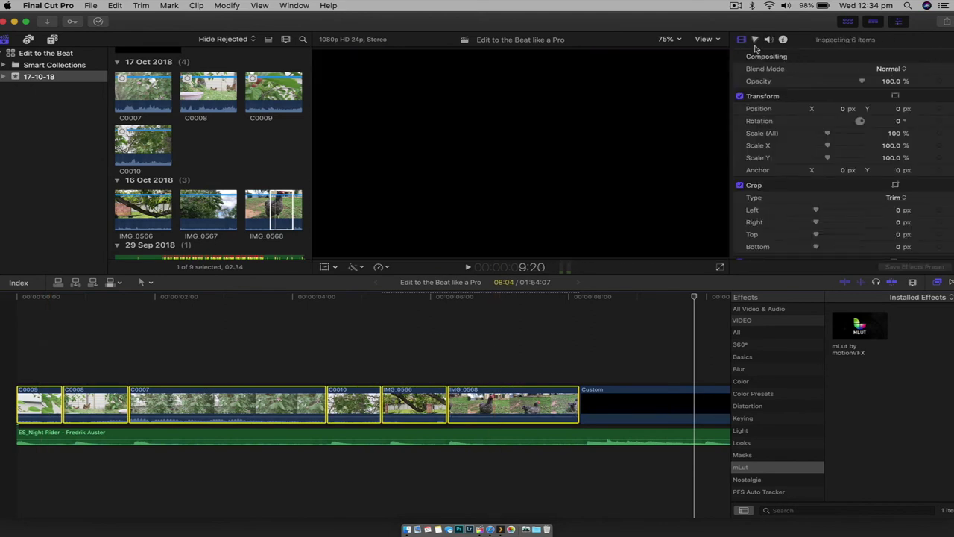
click(768, 40)
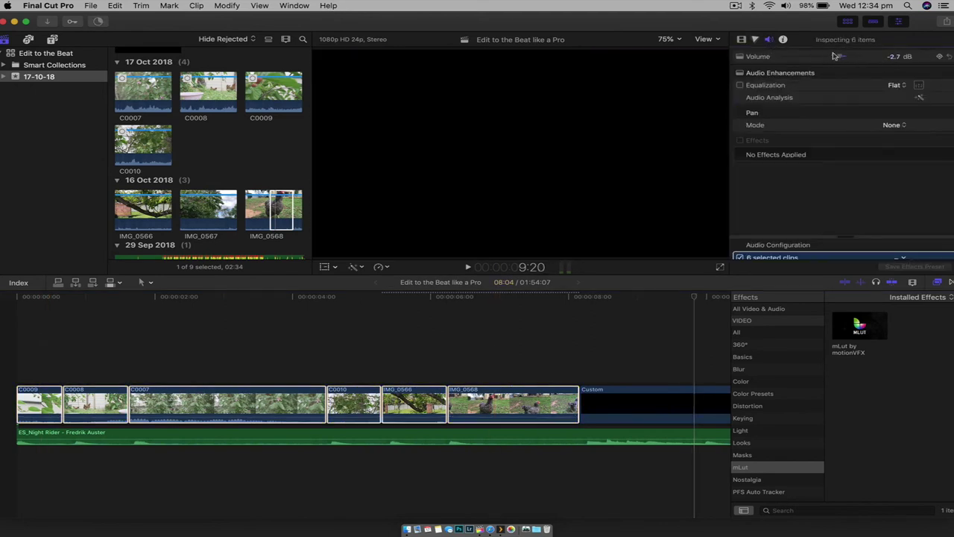
Return to the start of the timeline and play the edit to check the clips against the beats
click(61, 337)
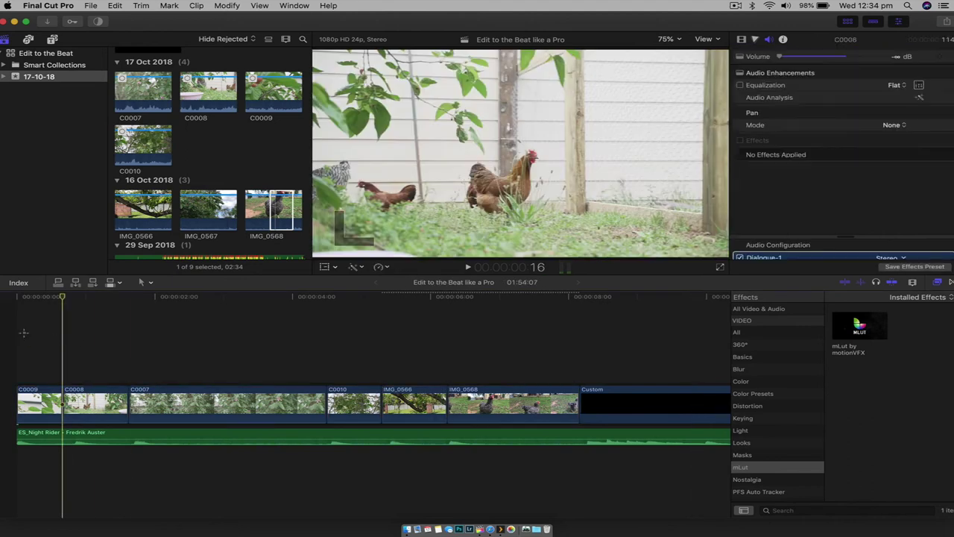
click(23, 336)
key(Home)
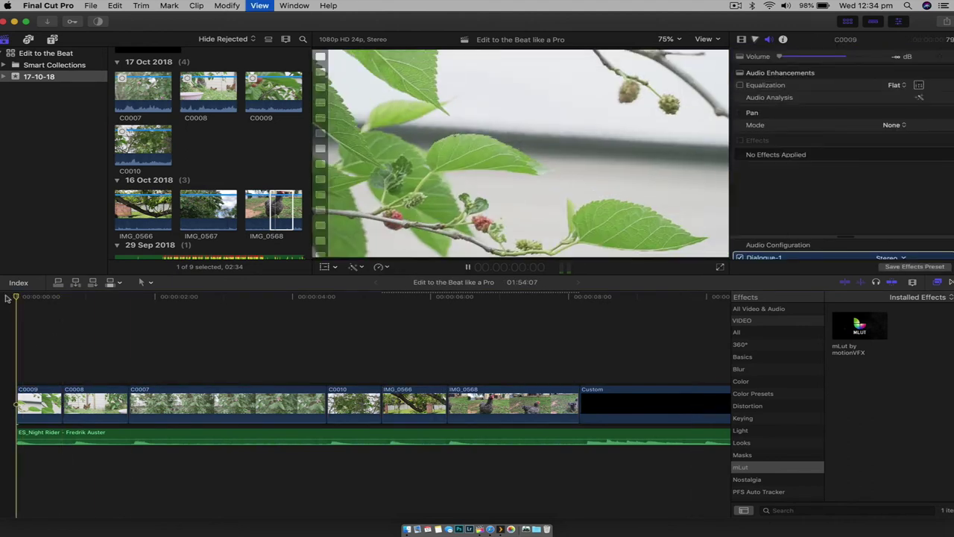